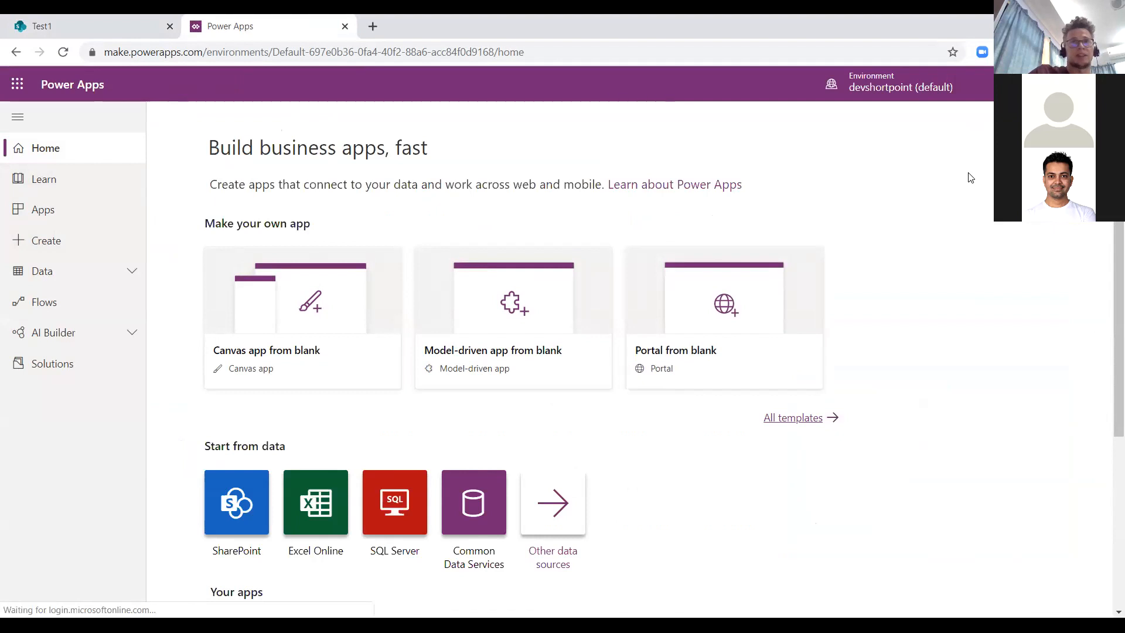
Step: Open the Employee Engagement Survey app from the list of apps
left_click(50, 216)
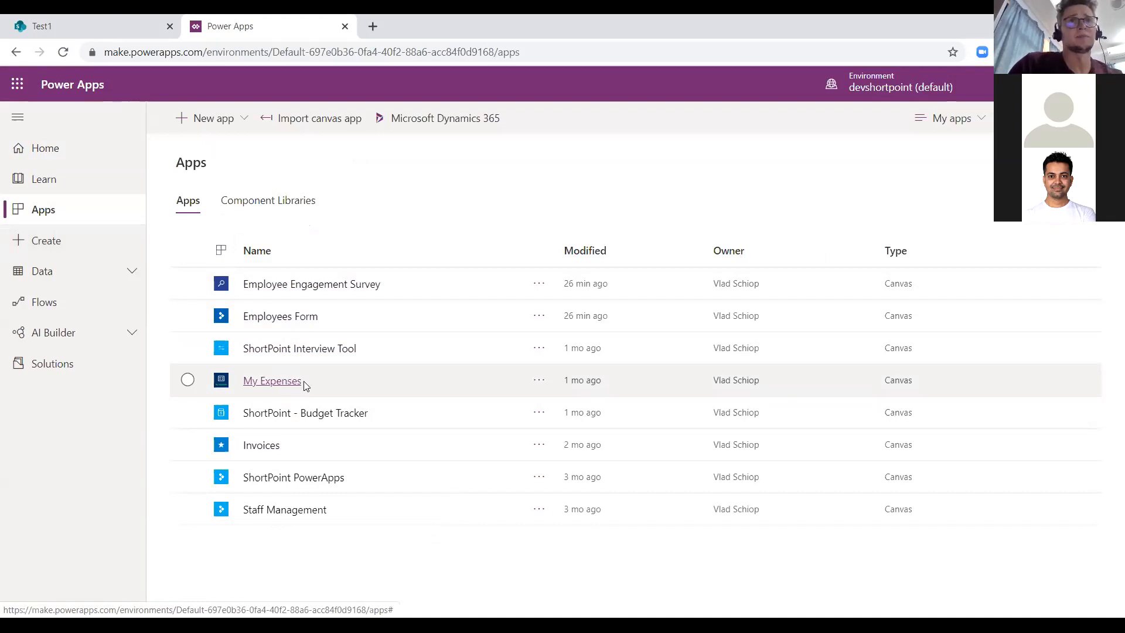
left_click(322, 285)
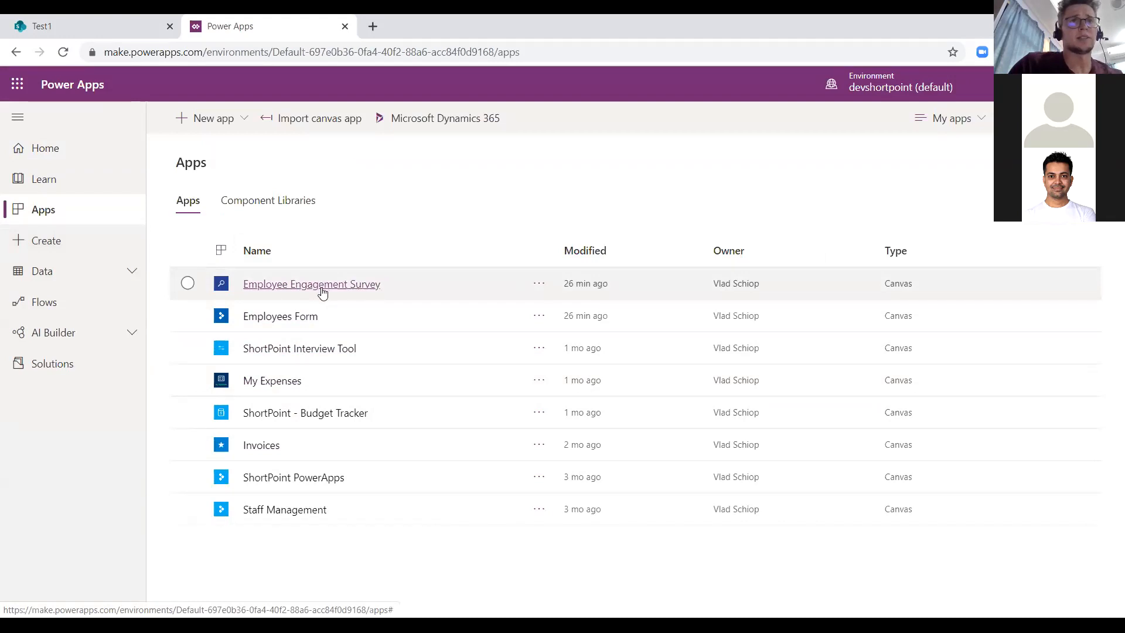
left_click(288, 319)
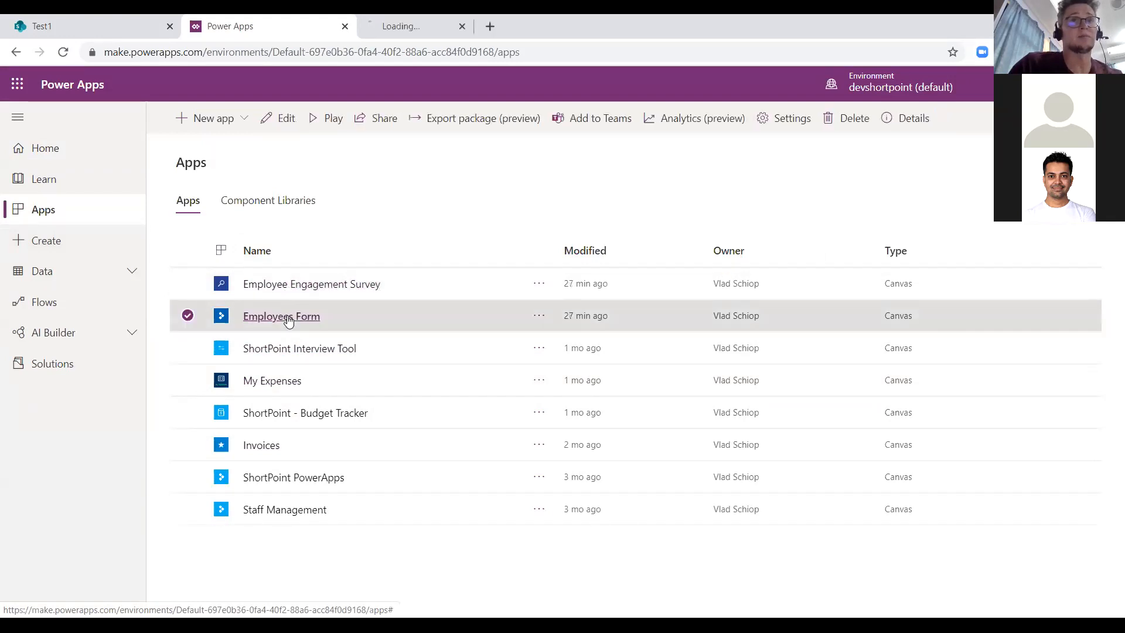
left_click(307, 349)
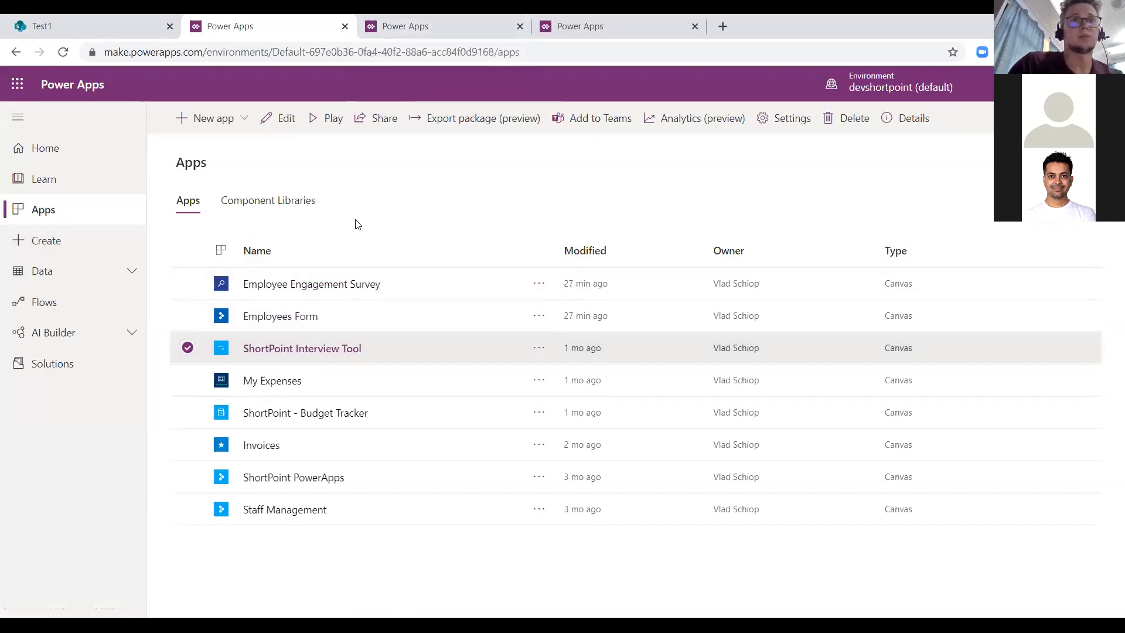
left_click(337, 285)
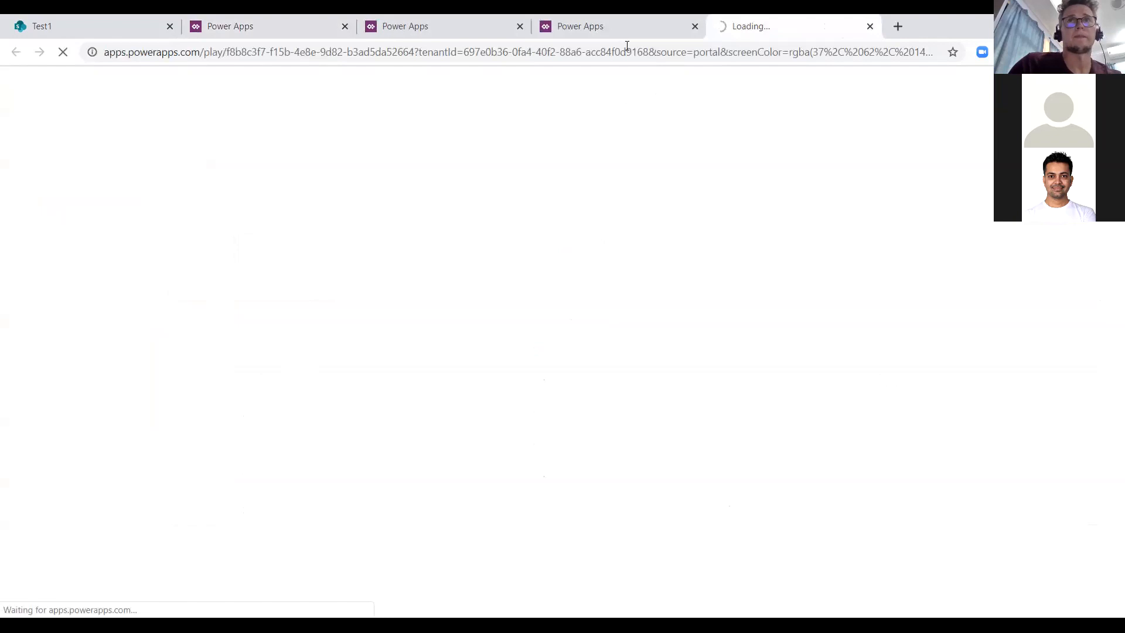
Step: Close the two surplus Power Apps tabs, and start the survey and continue past its introduction page
left_click(695, 27)
left_click(519, 27)
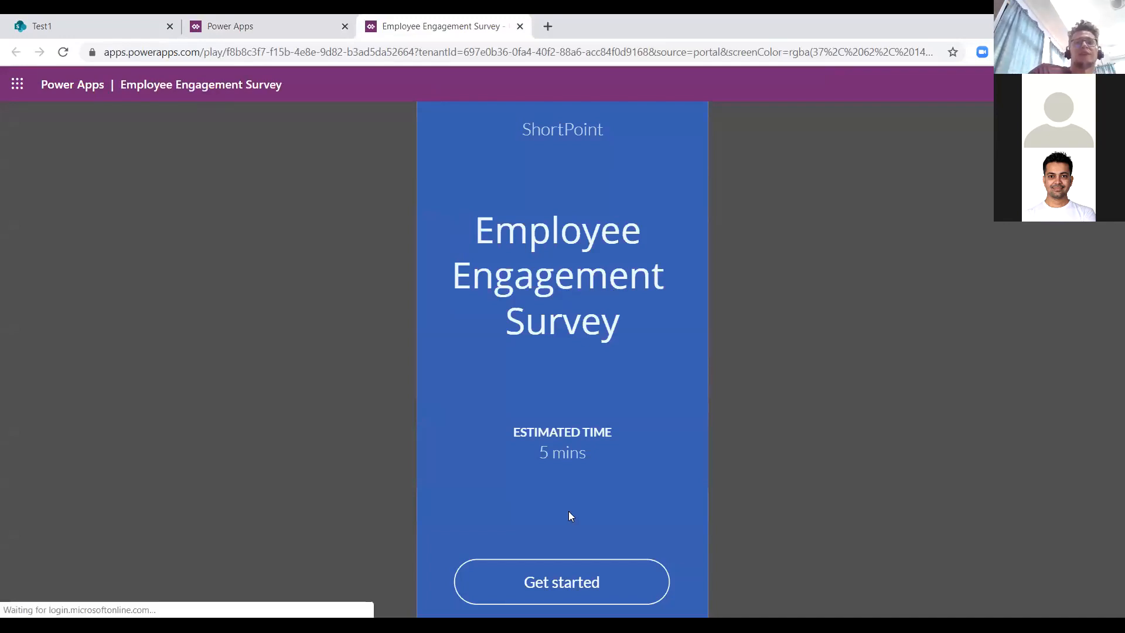
left_click(561, 577)
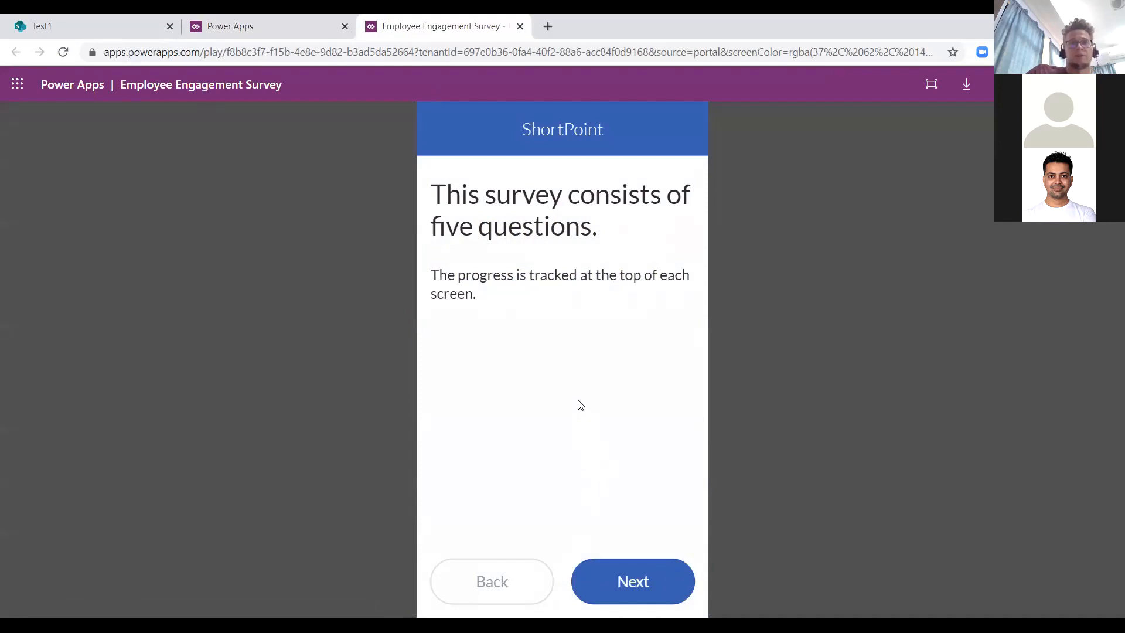
left_click(617, 574)
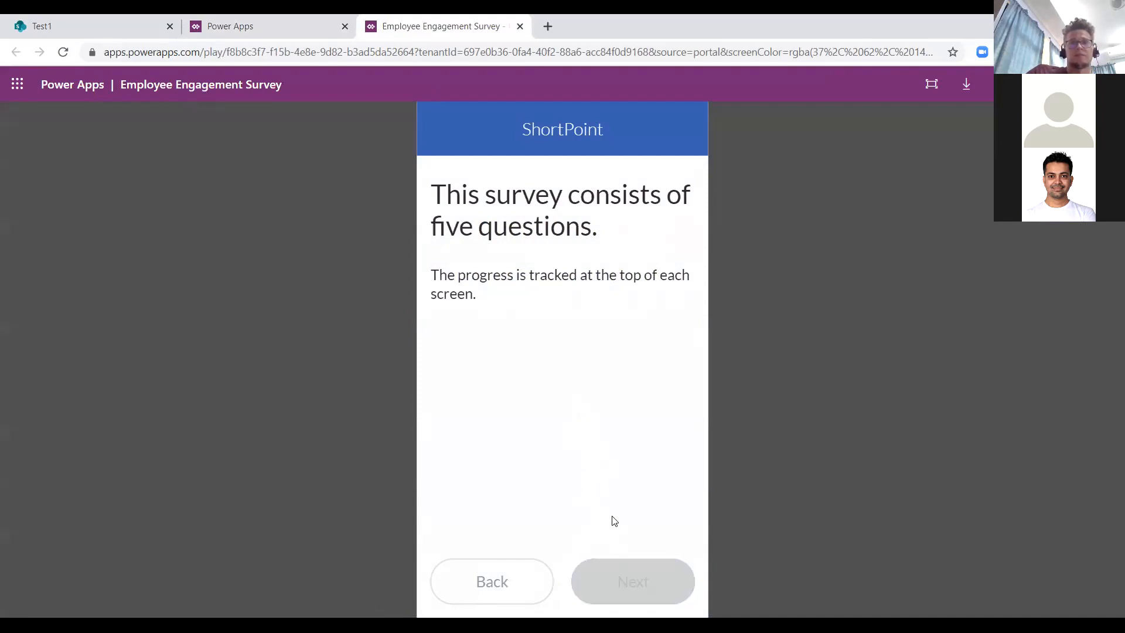
Step: Return to the apps list and open the Employees Form app alongside the survey, closing the duplicate apps list page
left_click(269, 24)
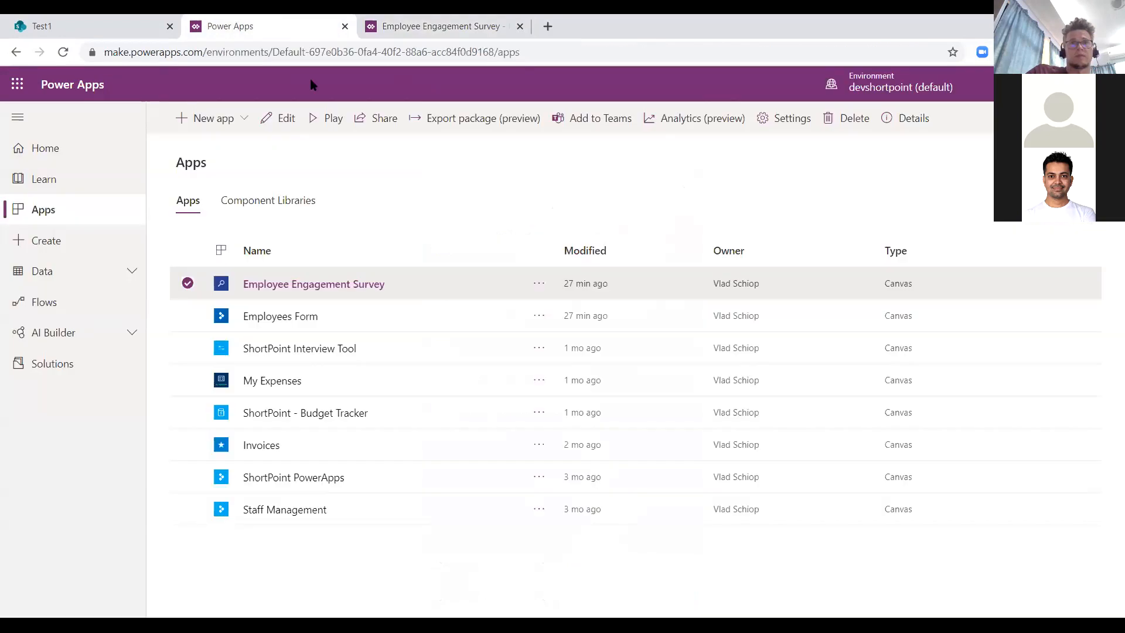
left_click(270, 321, "ctrl")
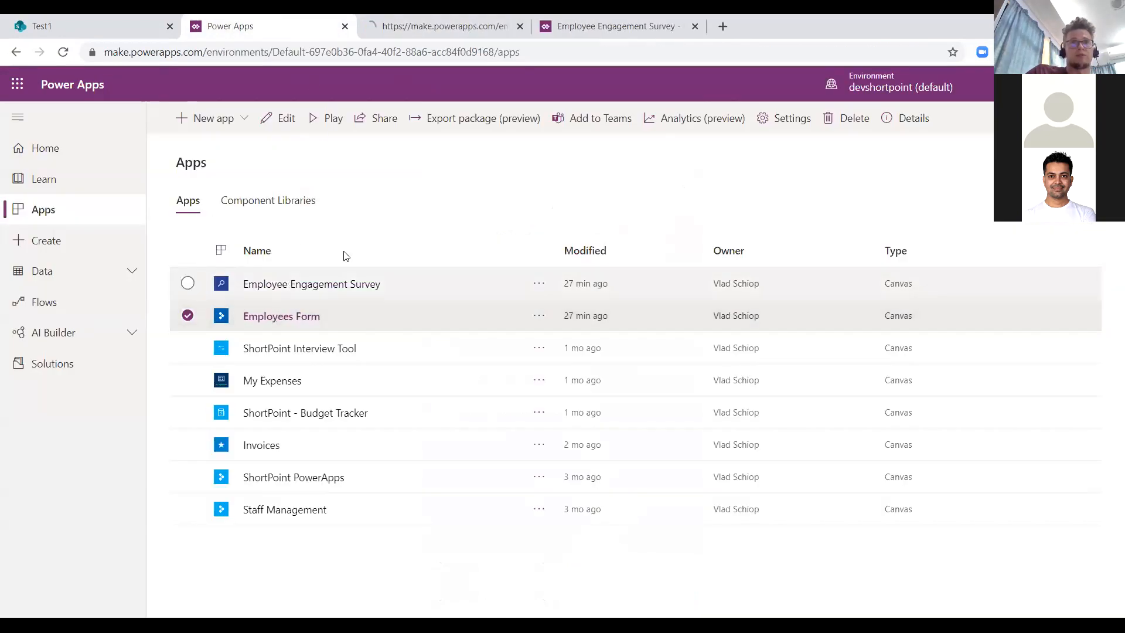
left_click(455, 19)
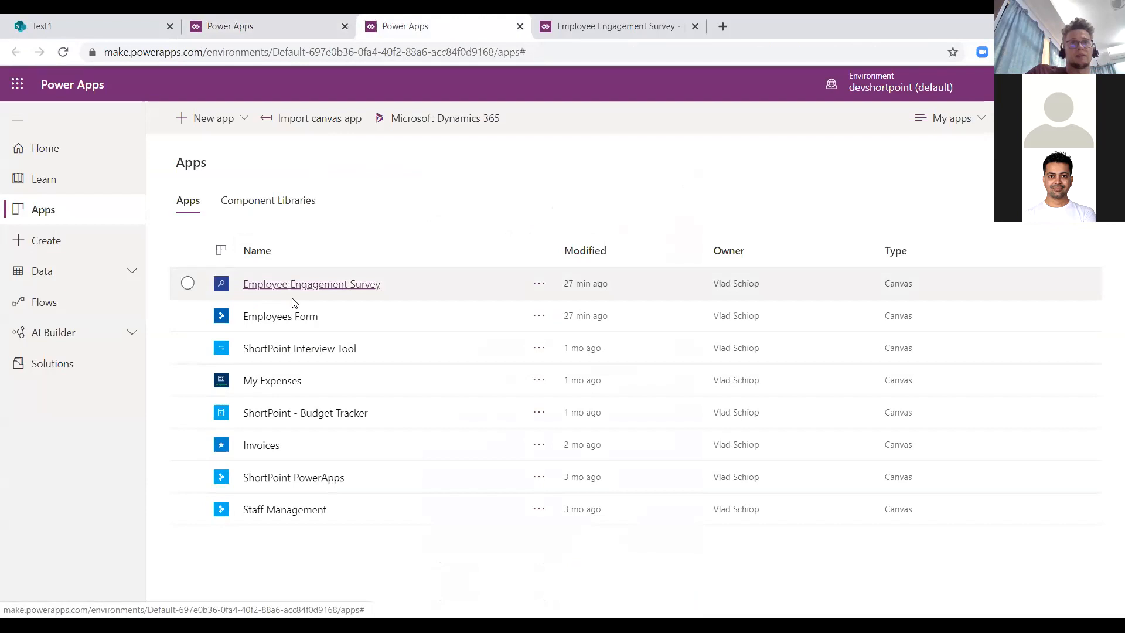
middle_click(436, 28)
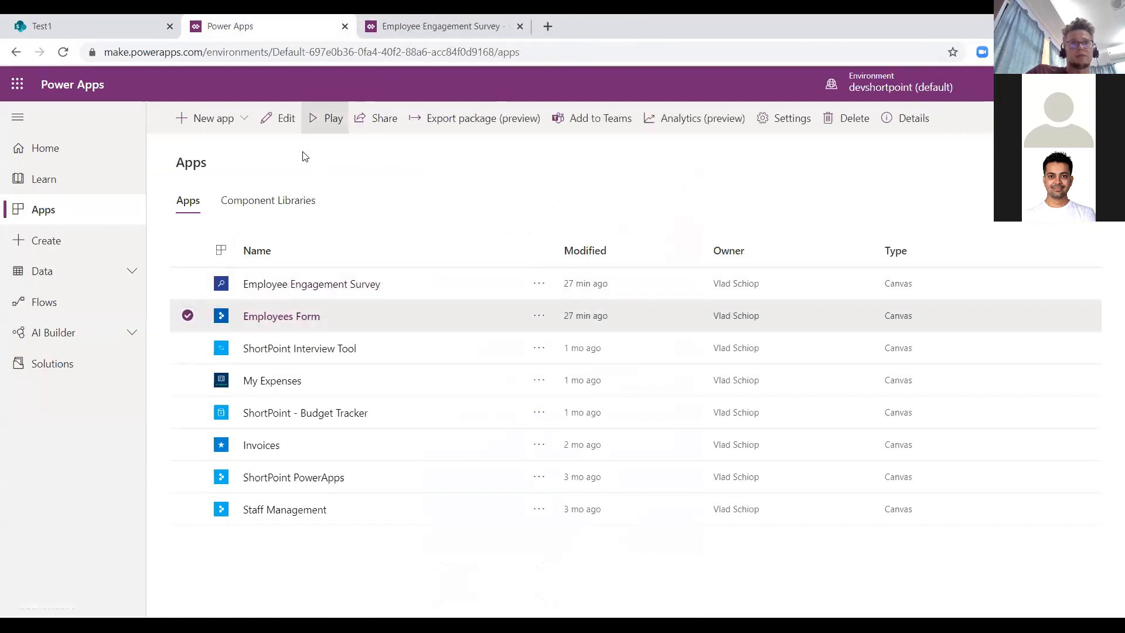
left_click(284, 317)
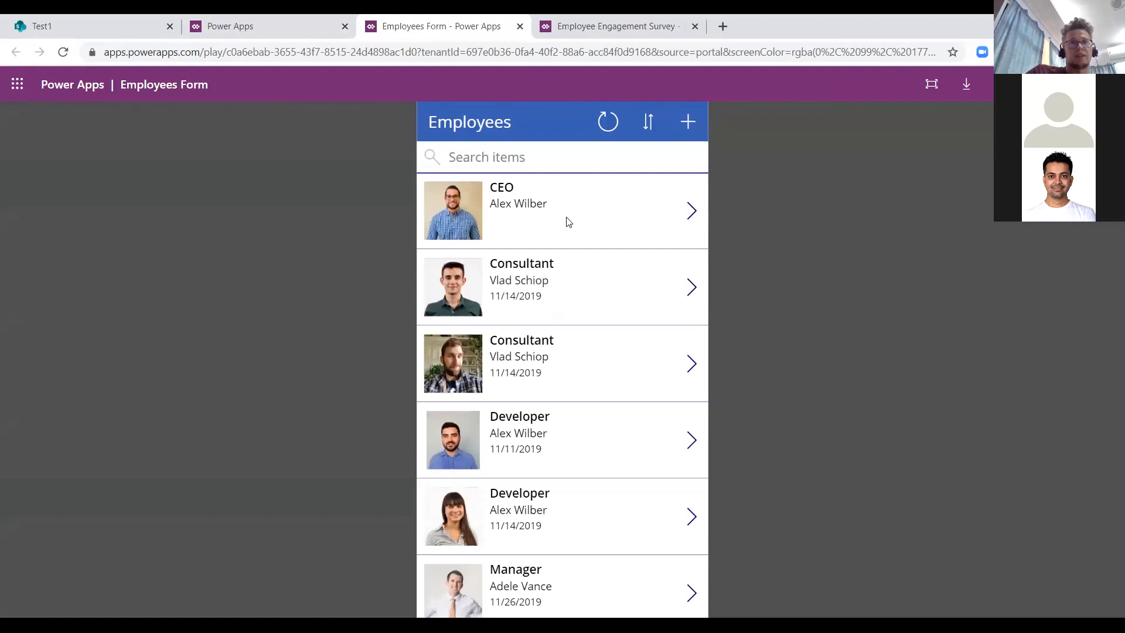
Step: View the blank new-employee form, discard it, and look through the employees list
left_click(688, 125)
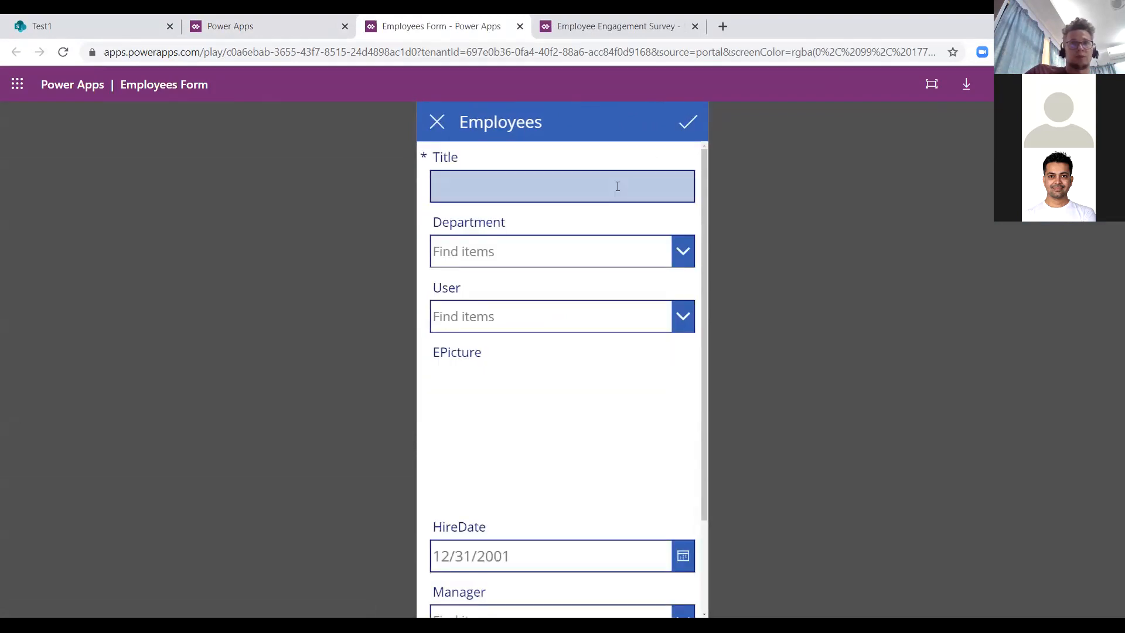
left_click(585, 188)
left_click(437, 125)
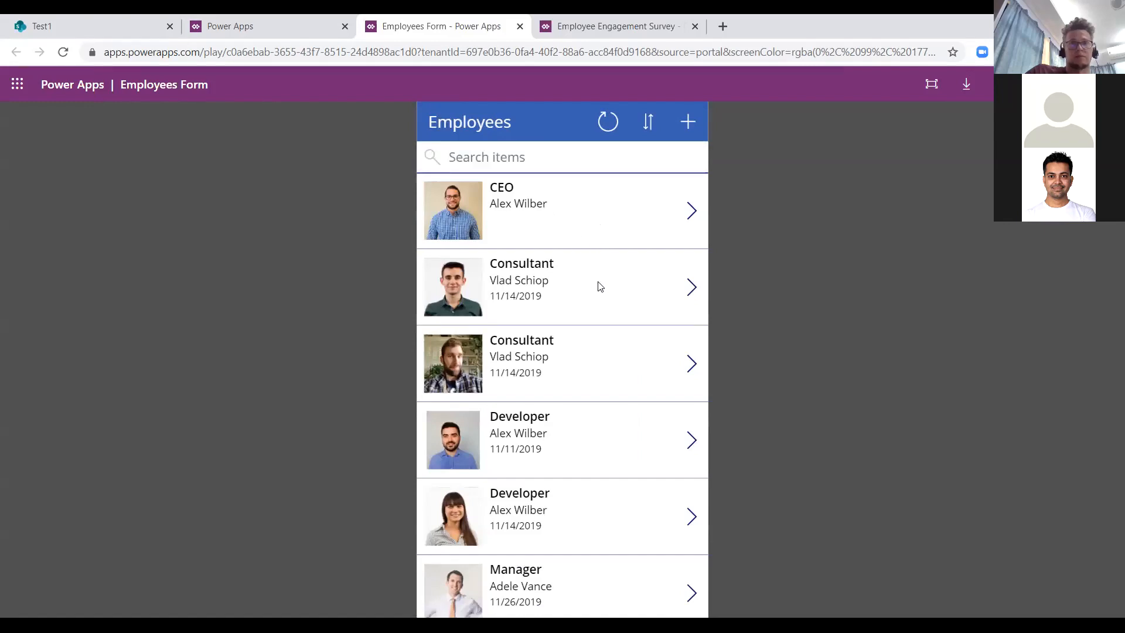
scroll(596, 335, "down", 1)
scroll(595, 337, "up", 1)
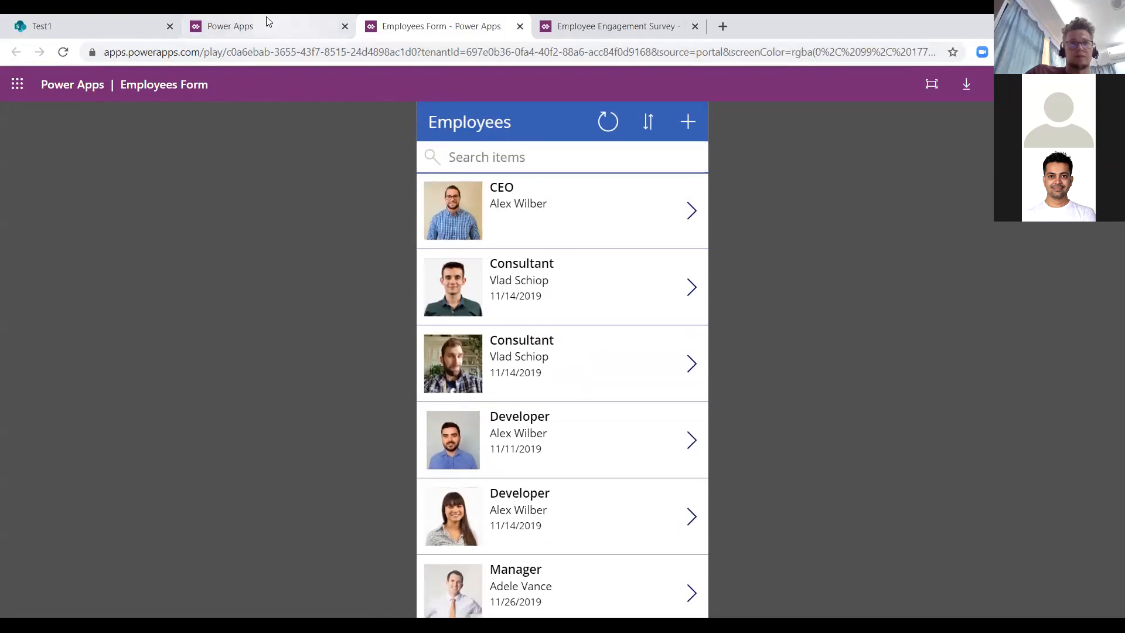
Step: Switch to the Test1 SharePoint page, put it in edit mode, and open its ShortPoint content for editing
left_click(162, 21)
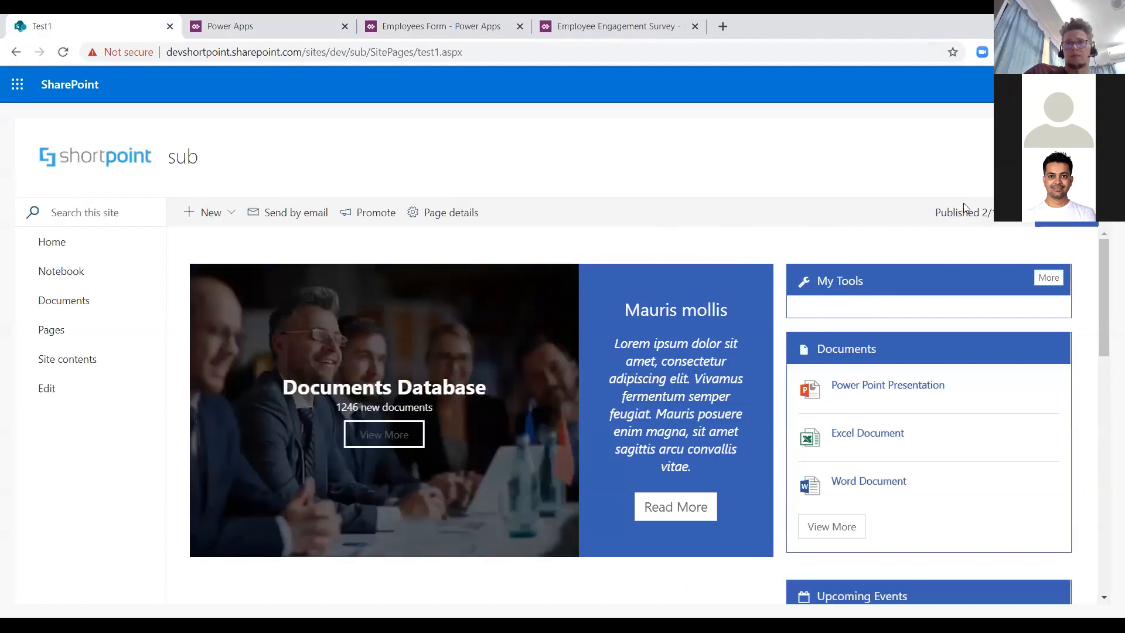
left_click(1066, 213)
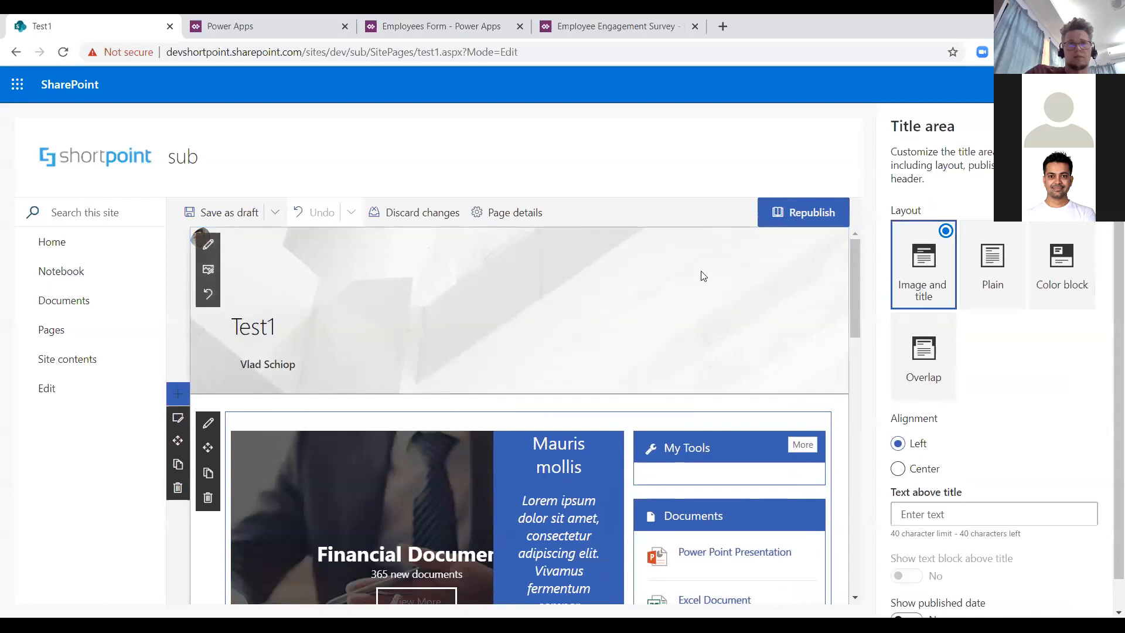
left_click(1097, 129)
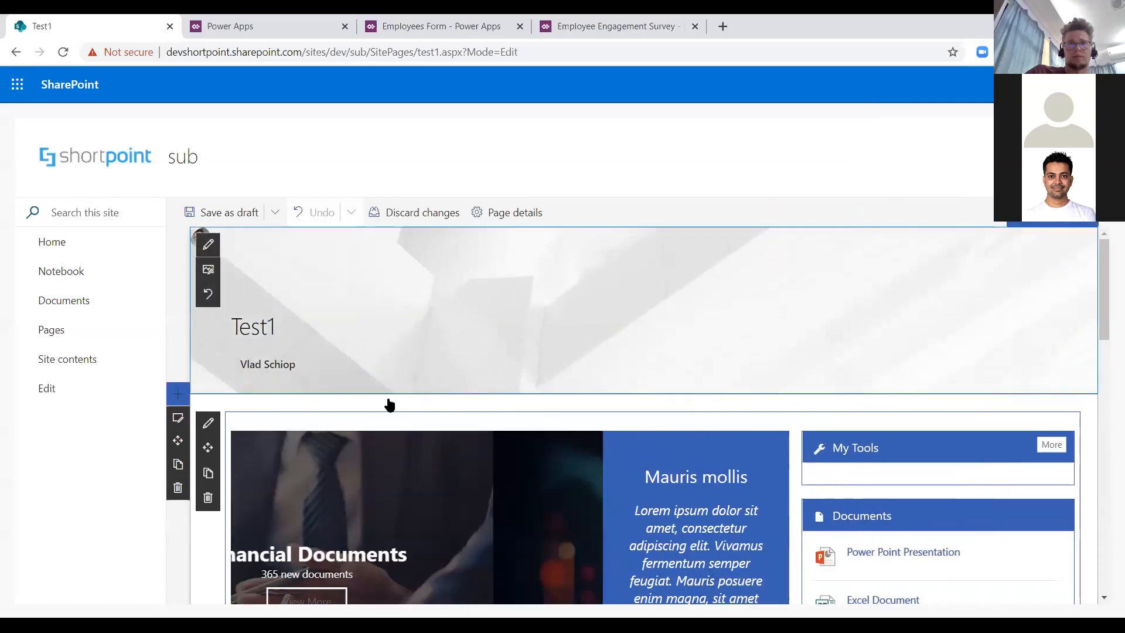
left_click(279, 416)
scroll(527, 352, "down", 1)
scroll(540, 345, "down", 2)
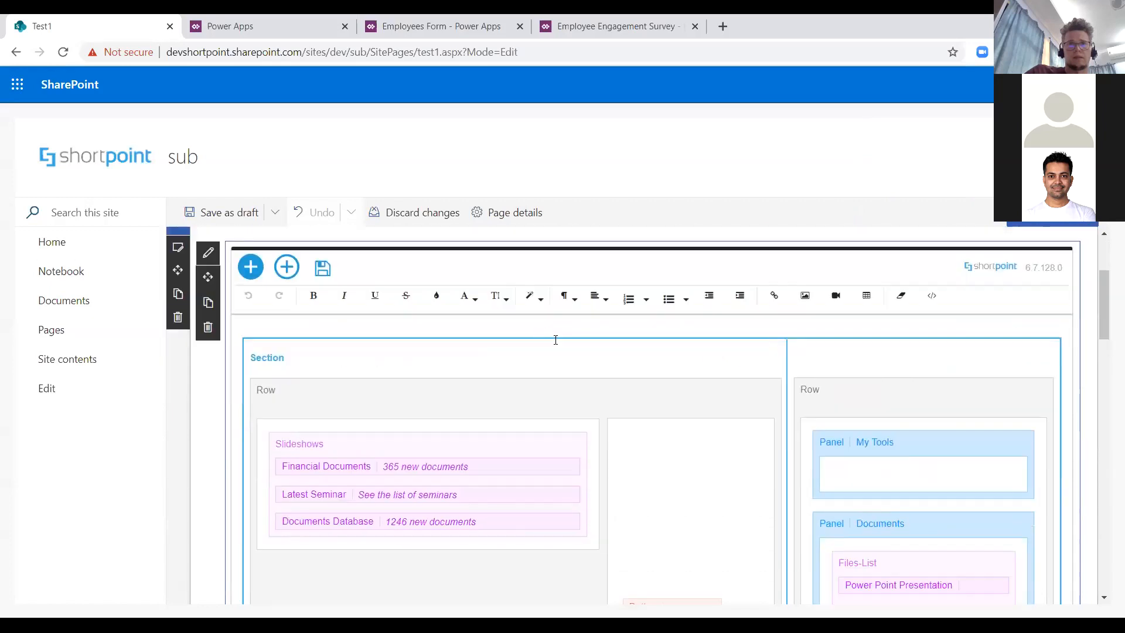
Step: Add an Office 365 PowerApps element inside the empty My Tools panel and open its PowerApps ID for entry
left_click(838, 421)
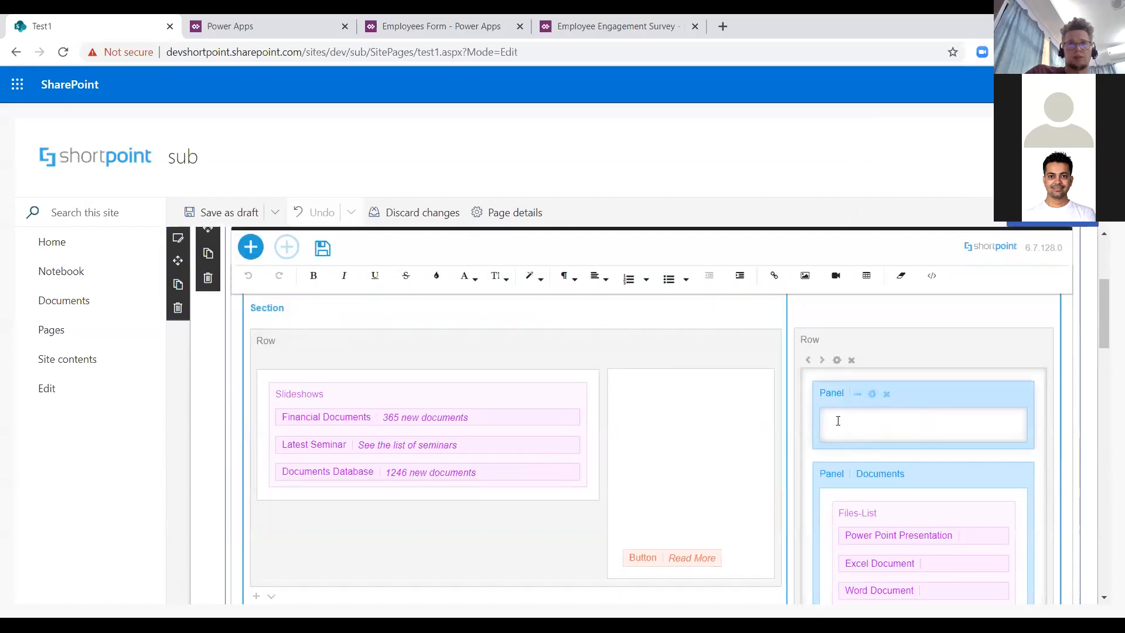
left_click(255, 252)
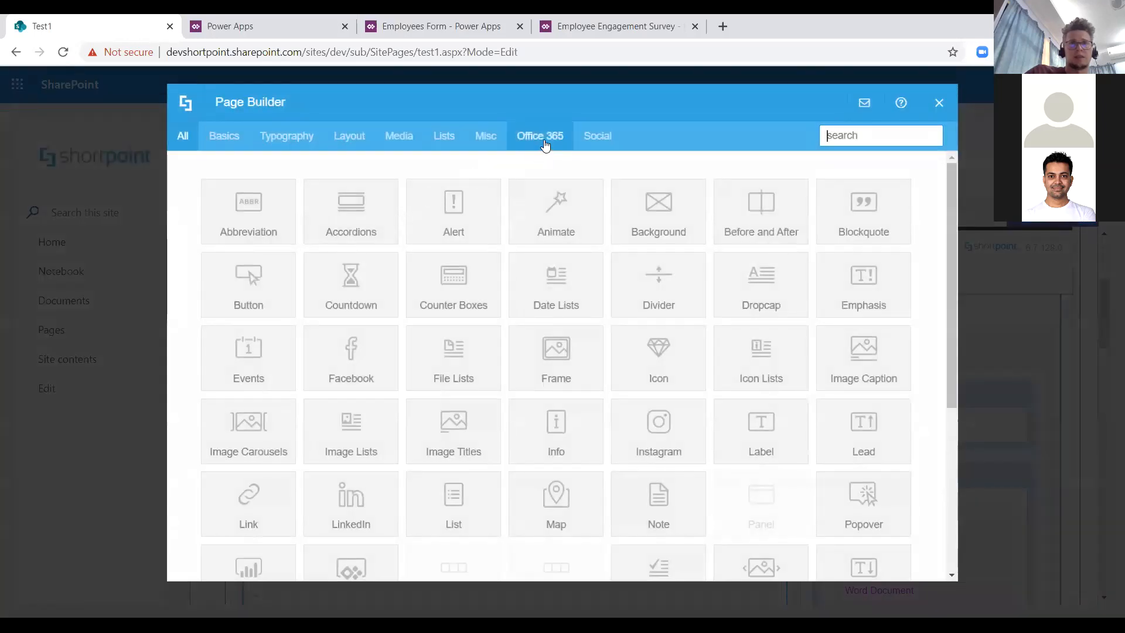
left_click(541, 139)
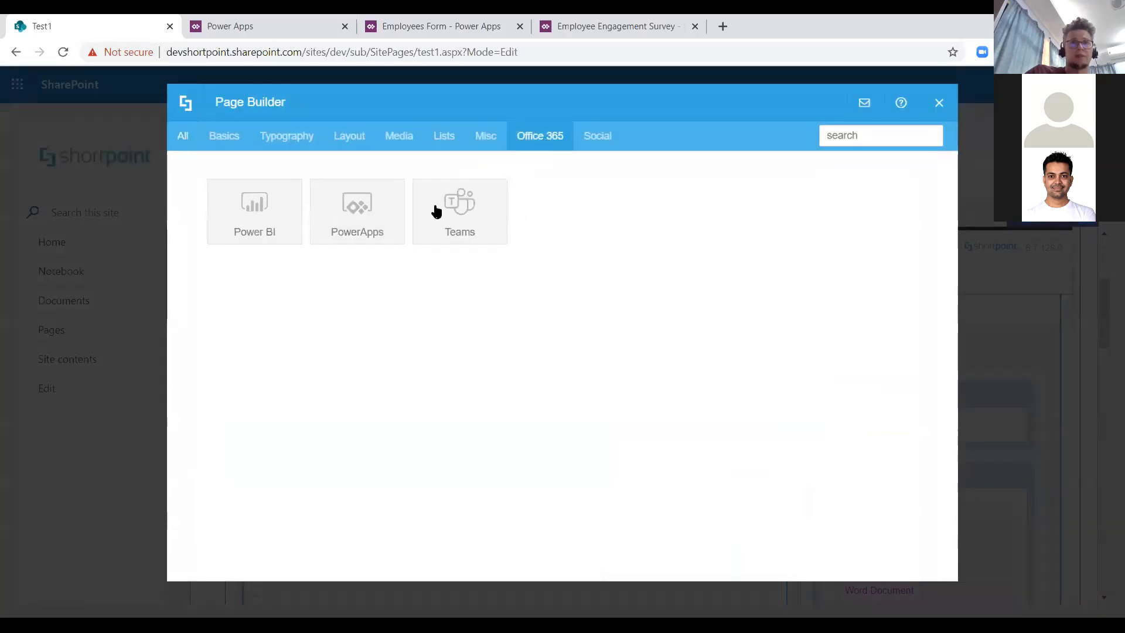
left_click(364, 212)
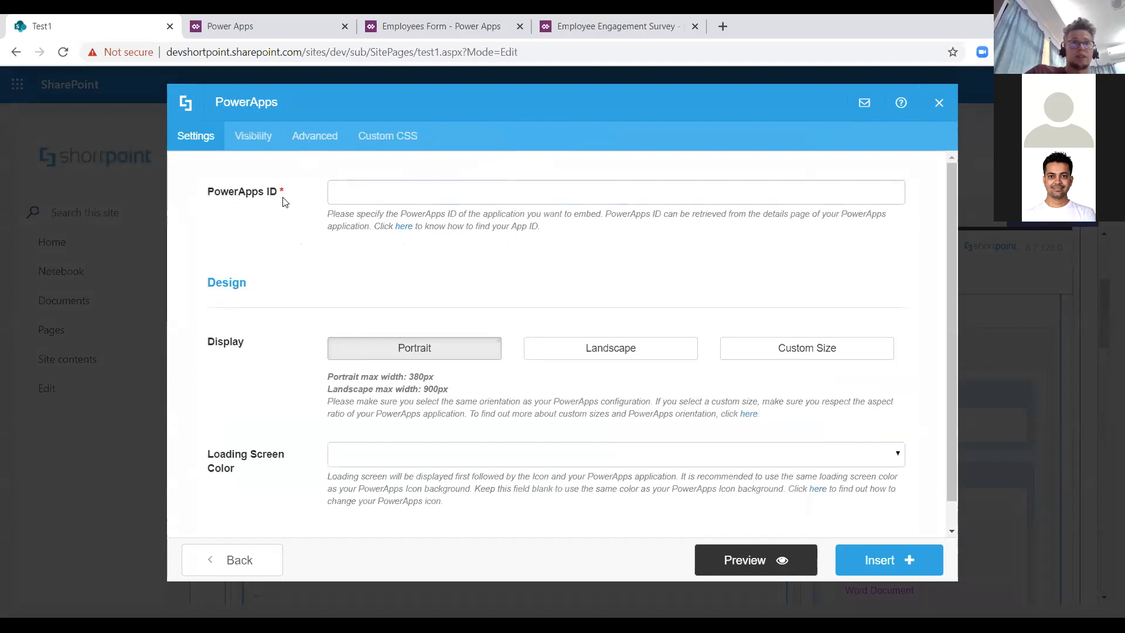
left_click(352, 193)
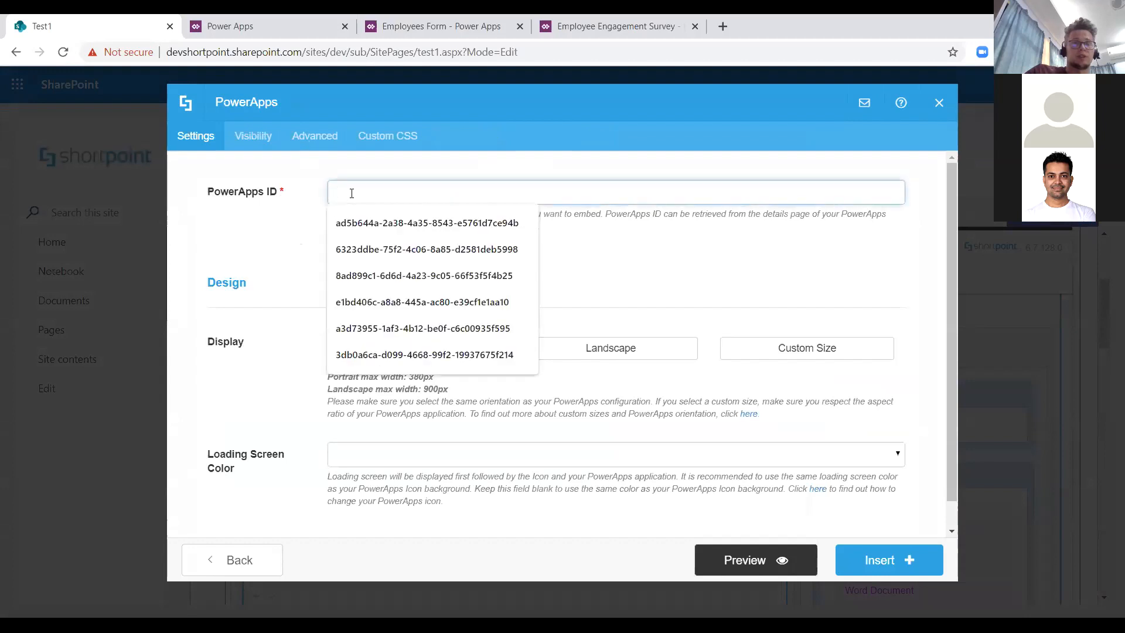
left_click(636, 241)
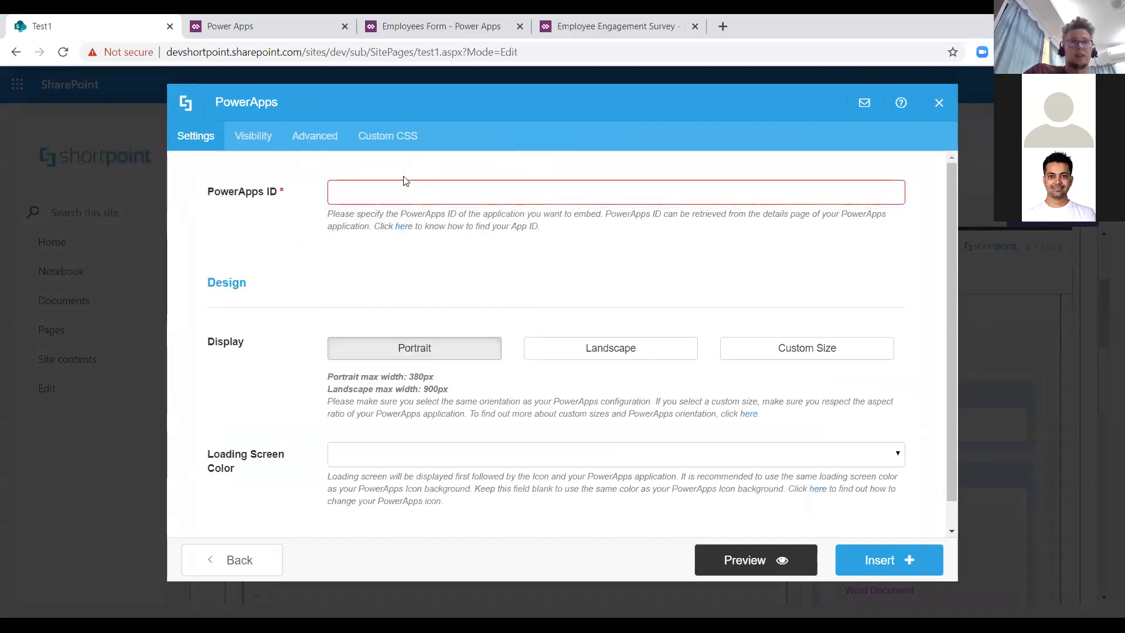
left_click(402, 192)
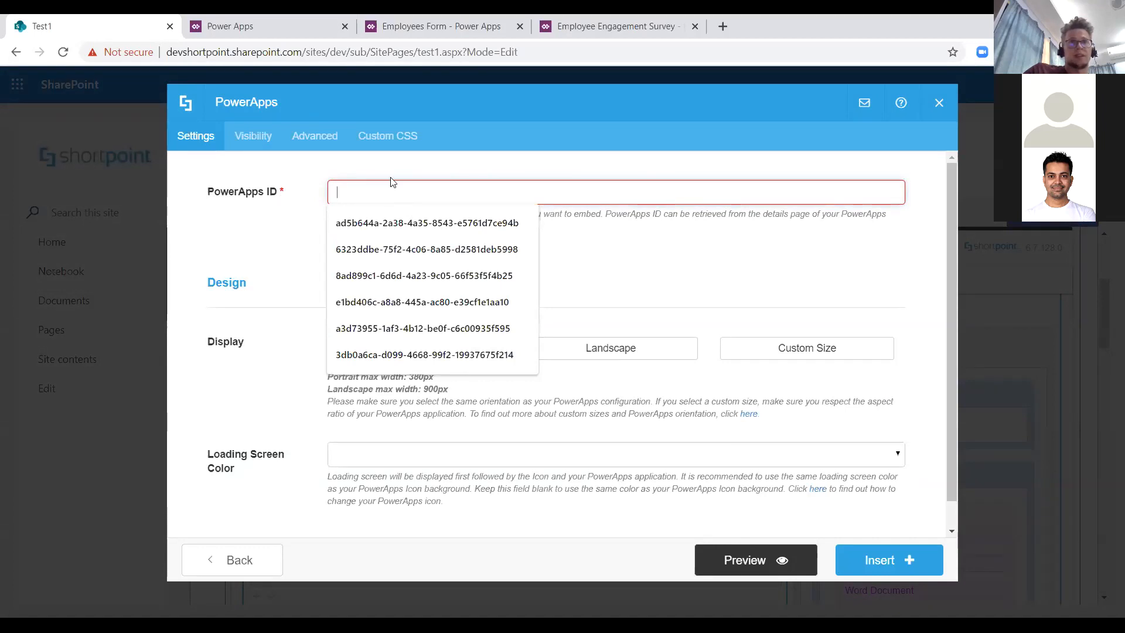
Step: Switch to the Power Apps list, open the details of Employees Form, and copy its App ID
left_click(420, 21)
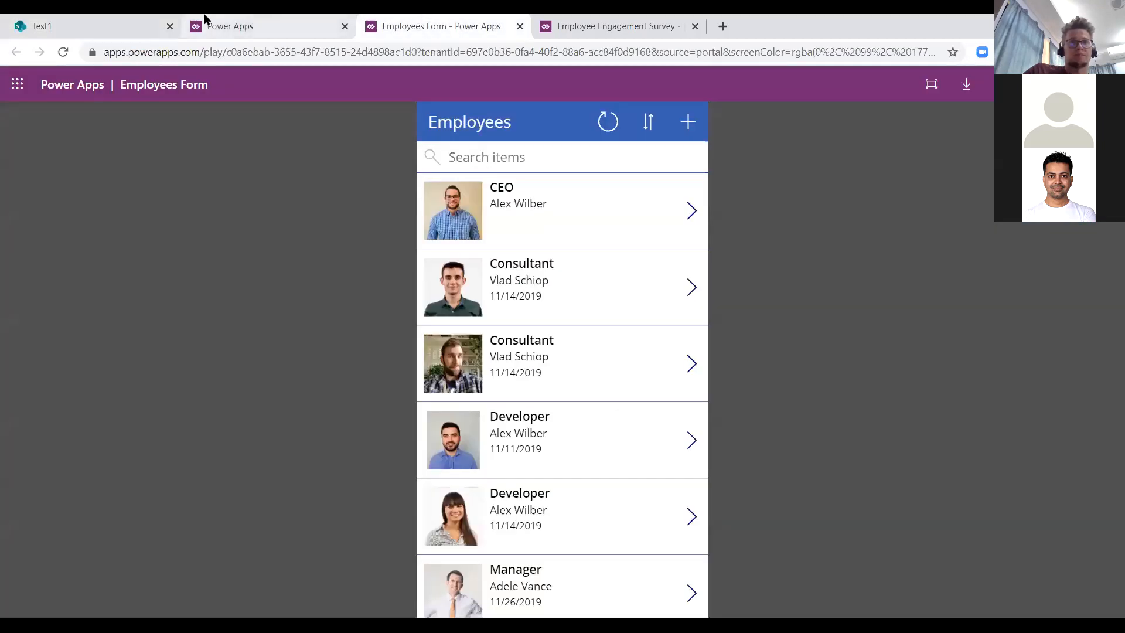
left_click(246, 26)
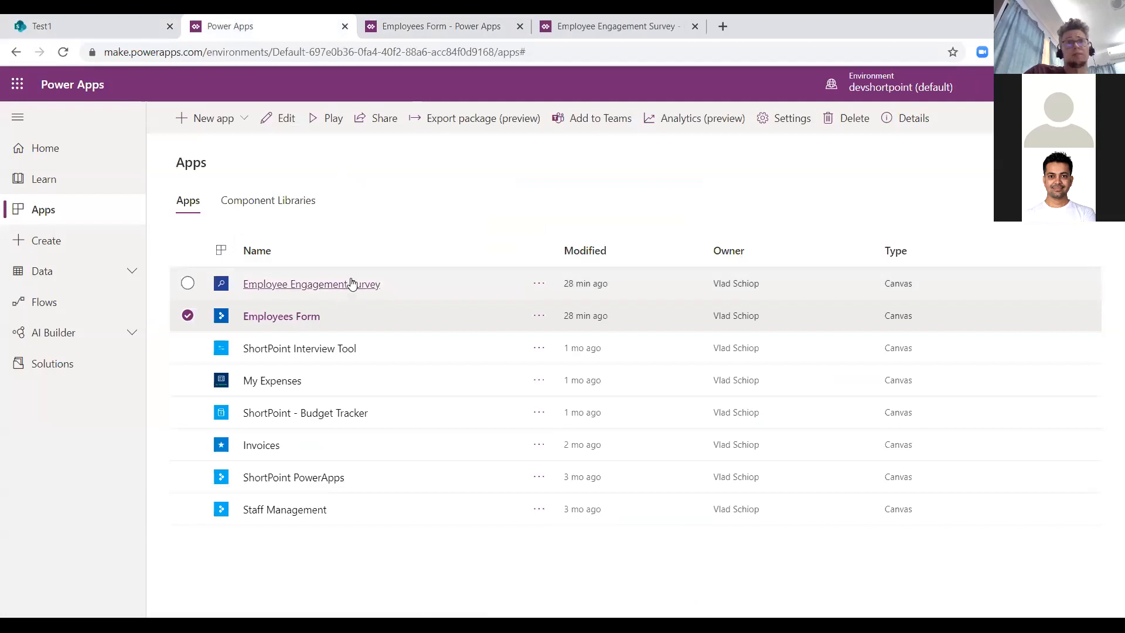
left_click(538, 316)
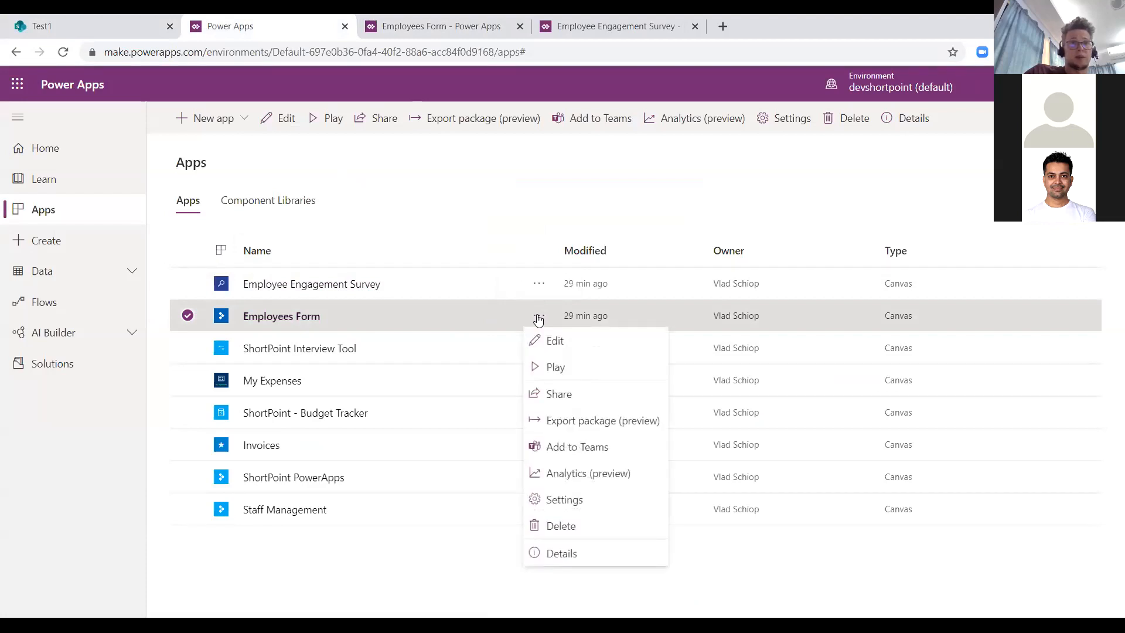
left_click(561, 554)
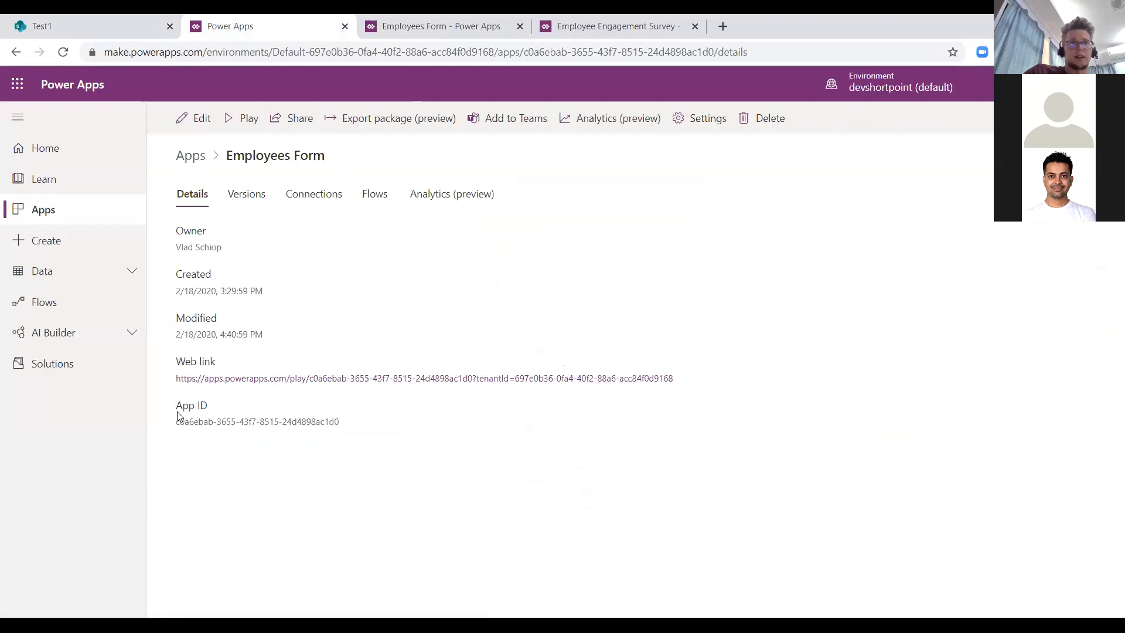
left_click_drag(340, 423, 170, 424)
right_click(204, 420)
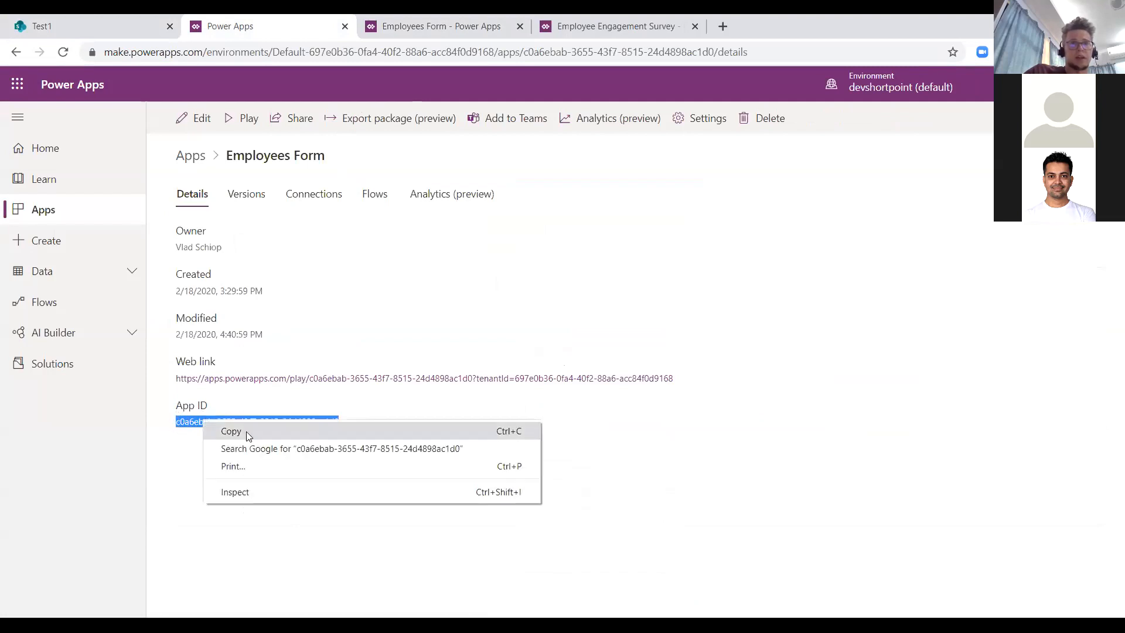
left_click(246, 432)
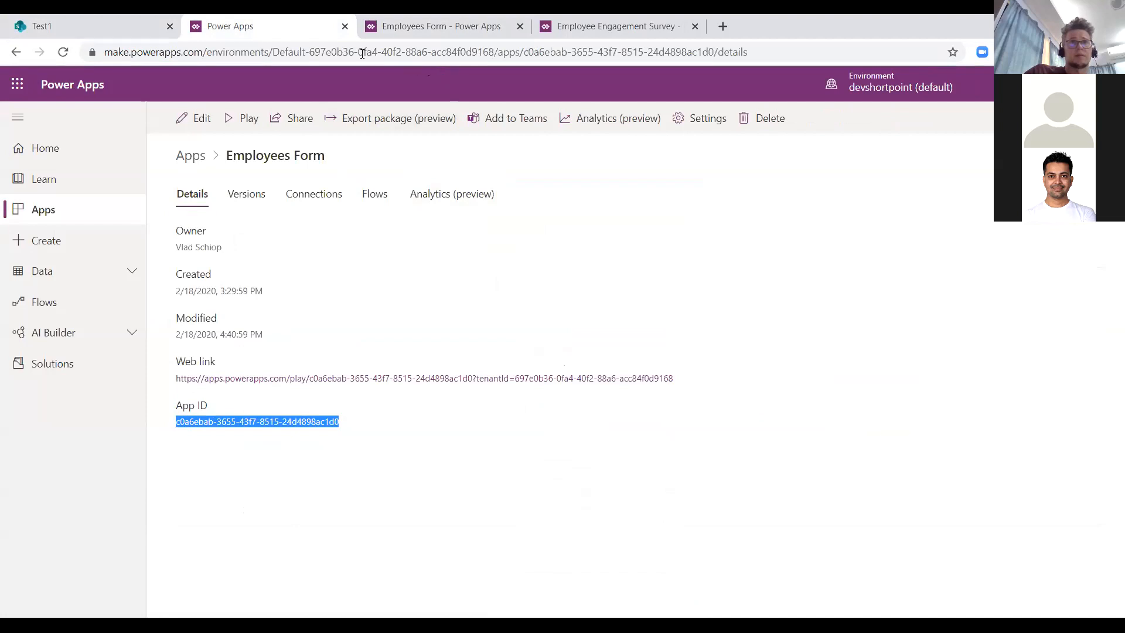
Step: Return to the Test1 page, paste the copied App ID as the PowerApps ID, and preview the element
left_click(94, 25)
left_click(361, 191)
left_click(361, 191)
key("ctrl+v")
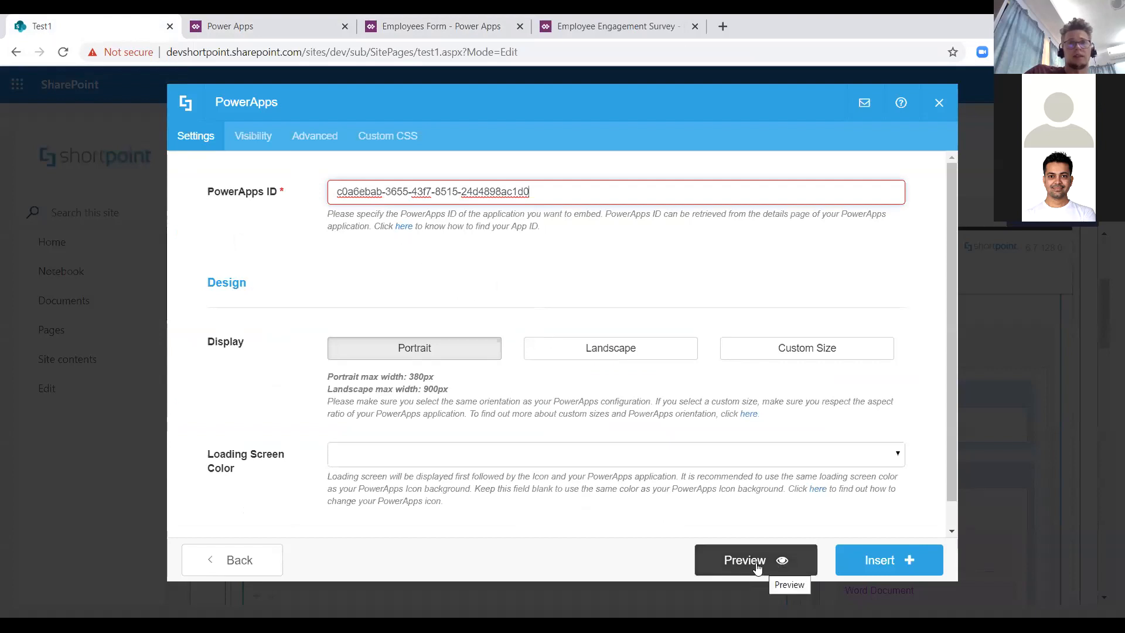
left_click(779, 563)
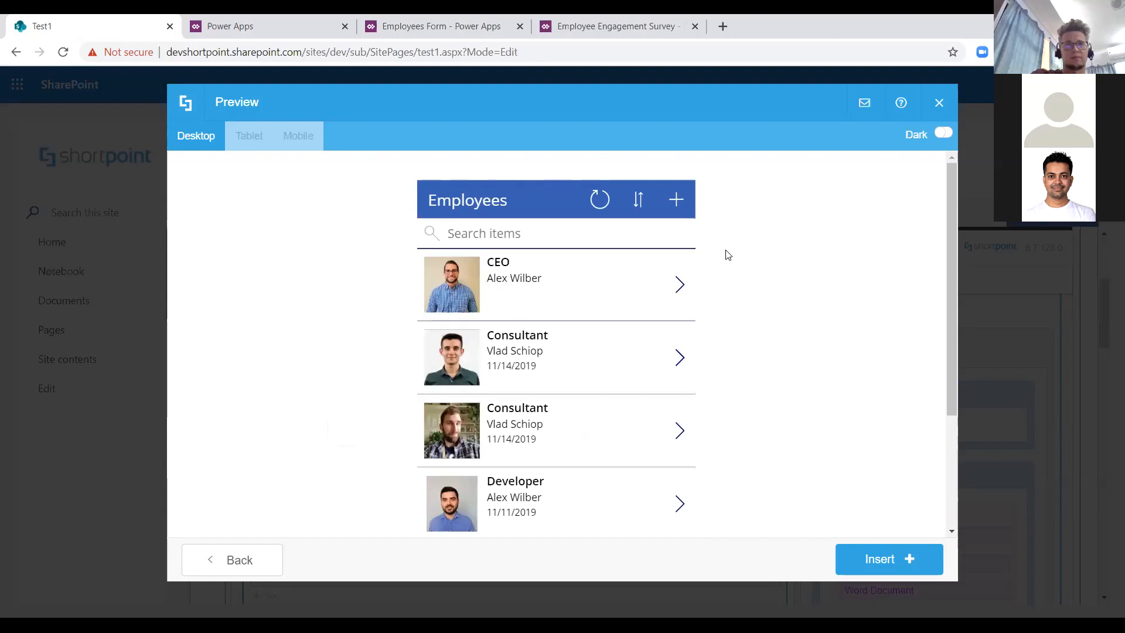
Step: Insert the previewed PowerApps element into the My Tools panel, then save the Test1 page and look over the embedded Employees app
scroll(726, 253, "down", 1)
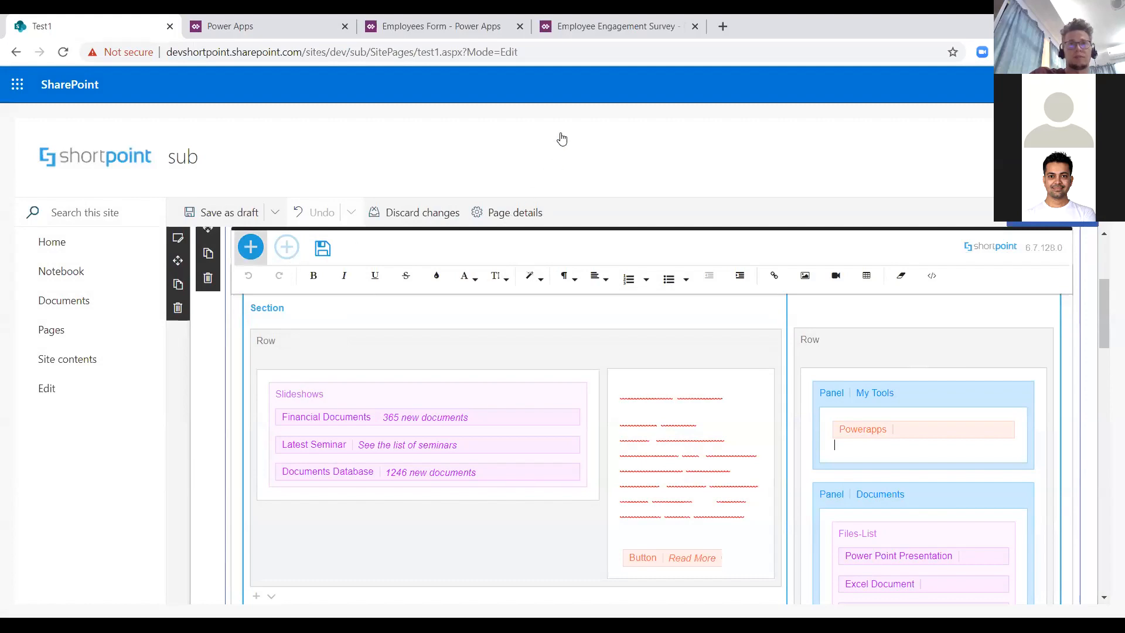
left_click(251, 247)
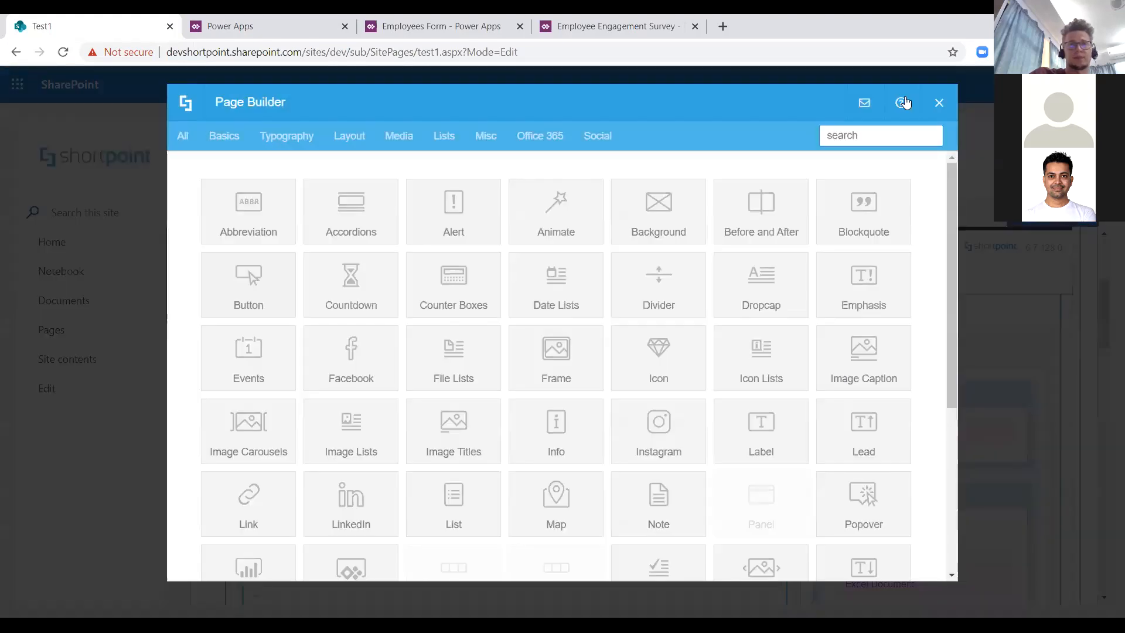
left_click(939, 103)
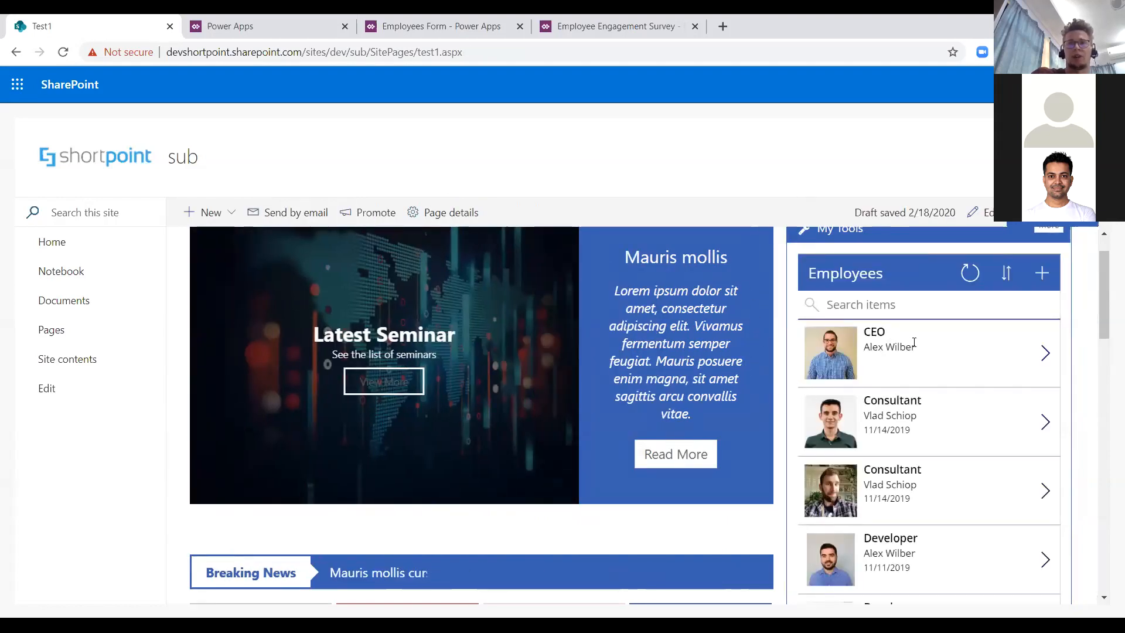
scroll(955, 350, "down", 2)
scroll(959, 447, "down", 3)
scroll(955, 442, "up", 2)
scroll(924, 348, "up", 3)
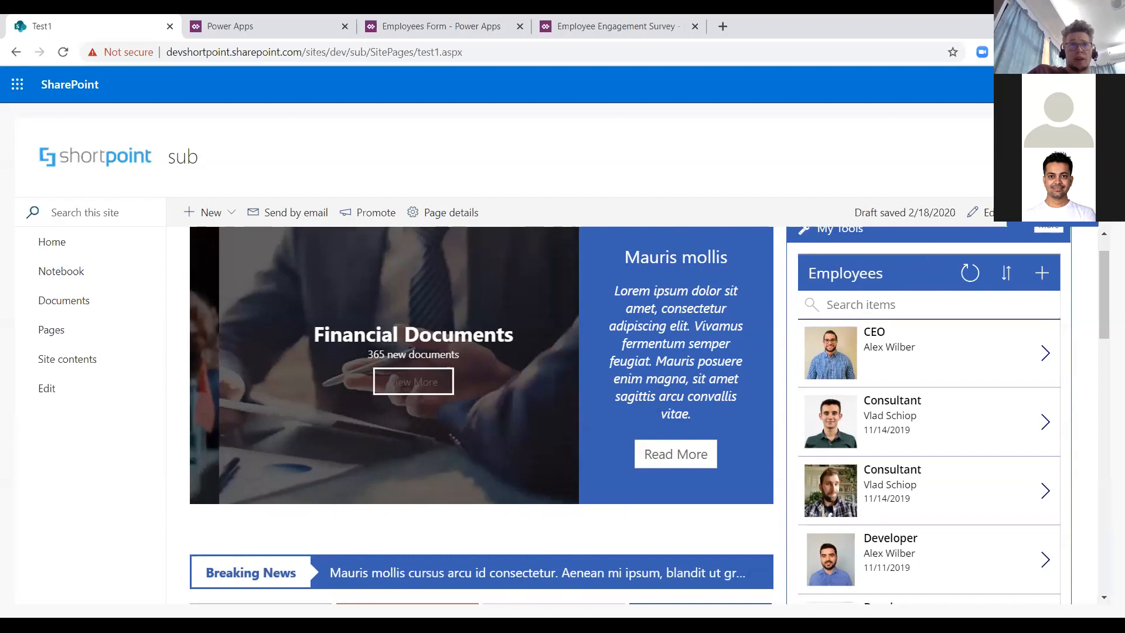
Step: Switch to the SharePoint 2019 Teams home page, put it in edit mode, and open its ShortPoint content for editing
key("alt+Tab")
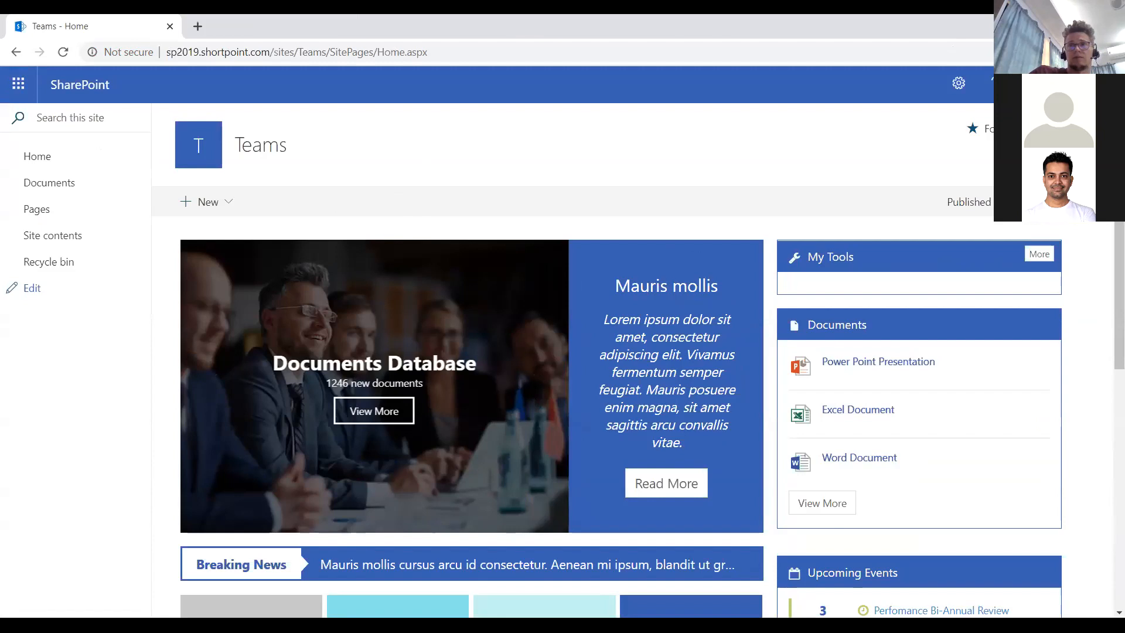
left_click(1080, 202)
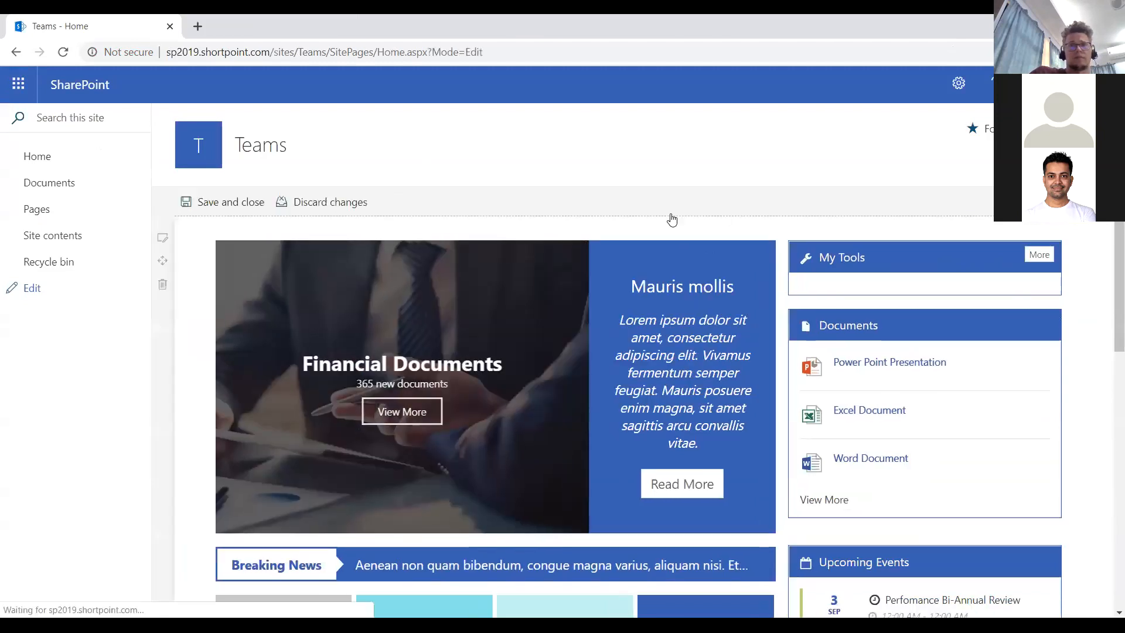
left_click(194, 248)
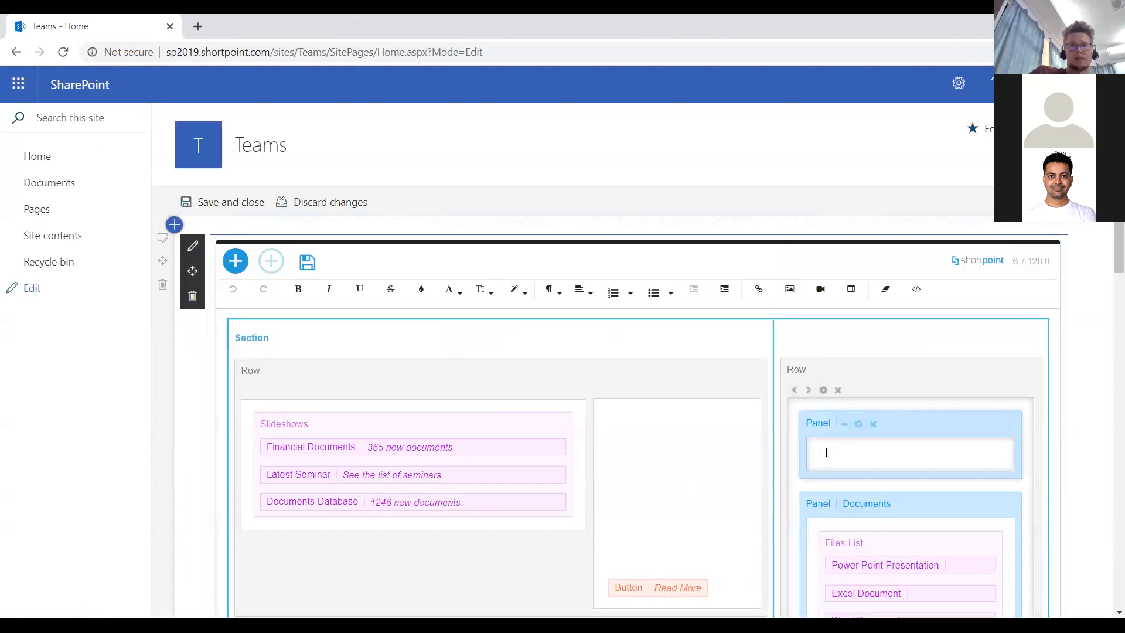
Step: Add an Office 365 PowerApps element inside the empty My Tools panel and paste the copied App ID as its PowerApps ID
left_click(236, 267)
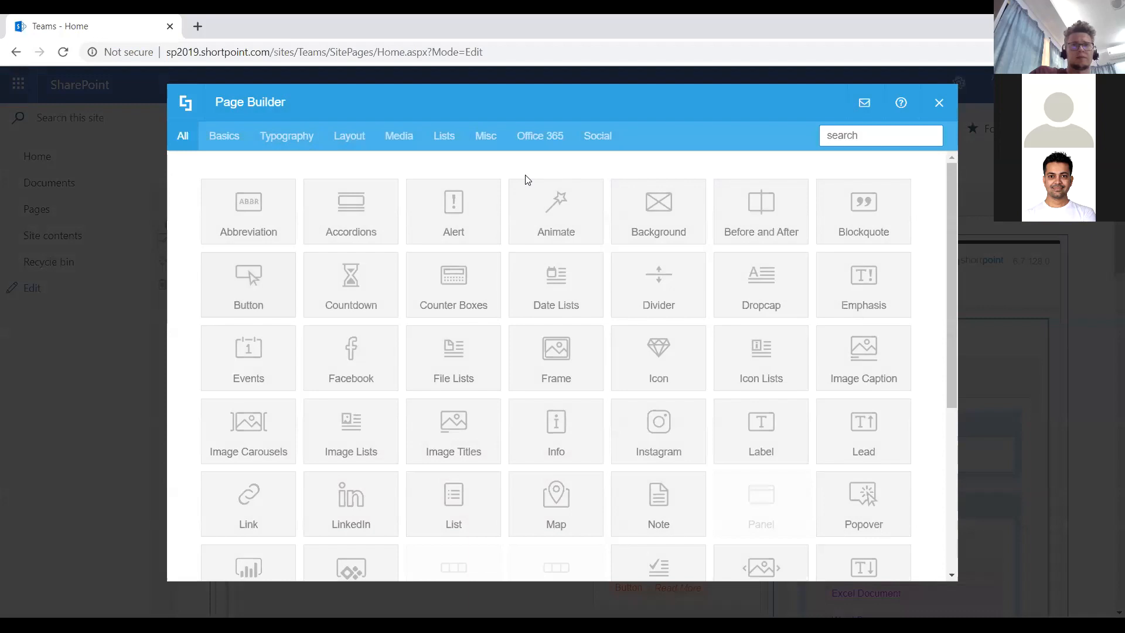
left_click(541, 140)
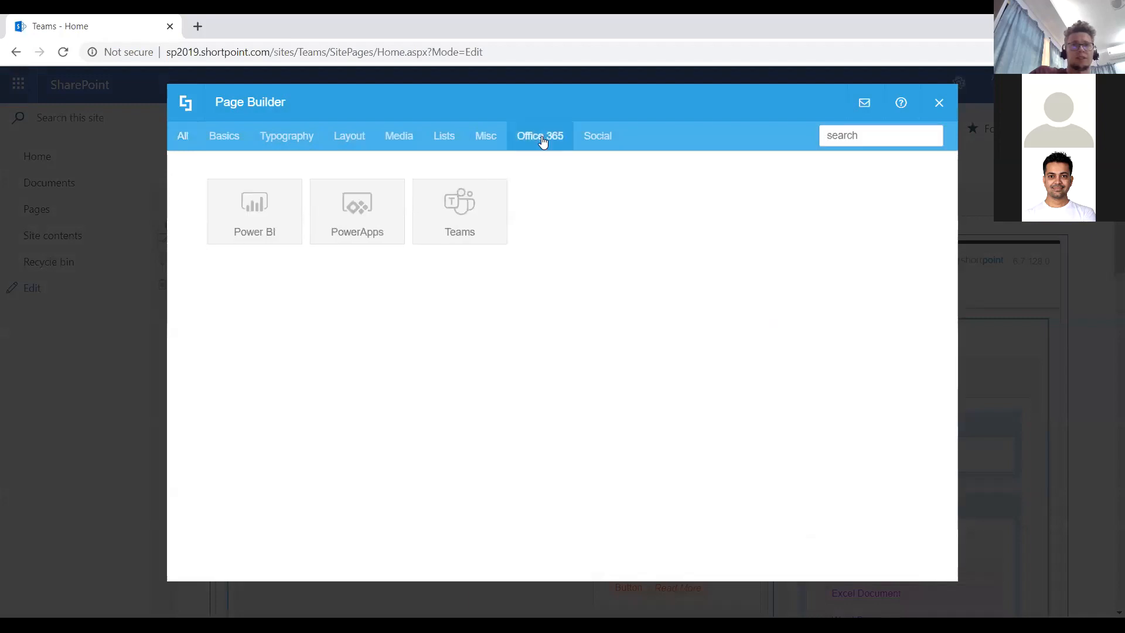
left_click(364, 231)
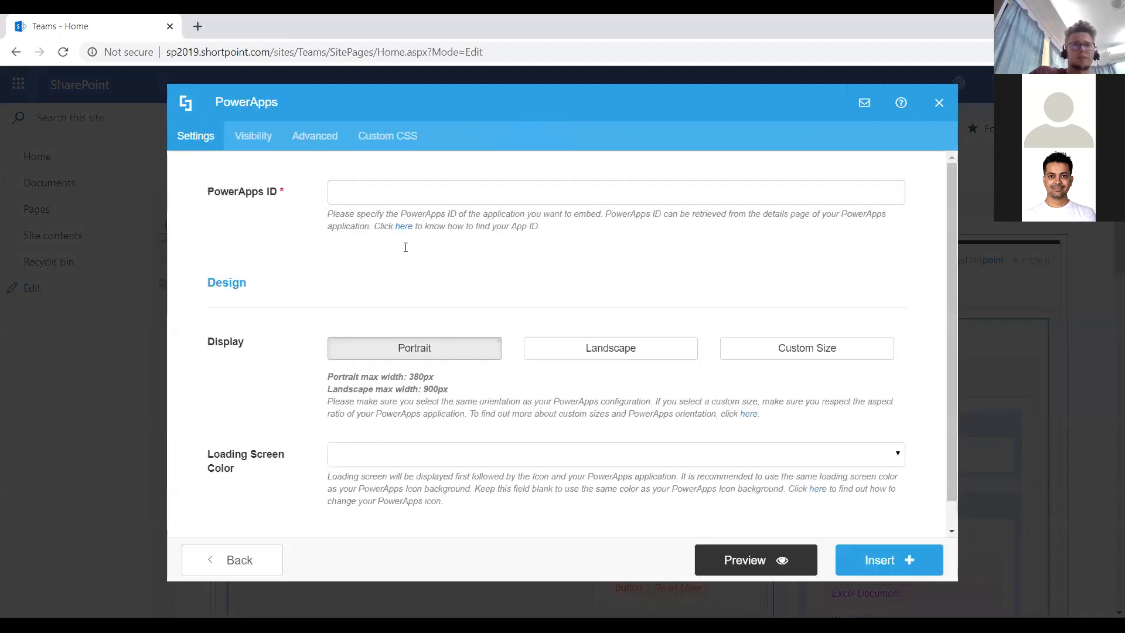
left_click(353, 187)
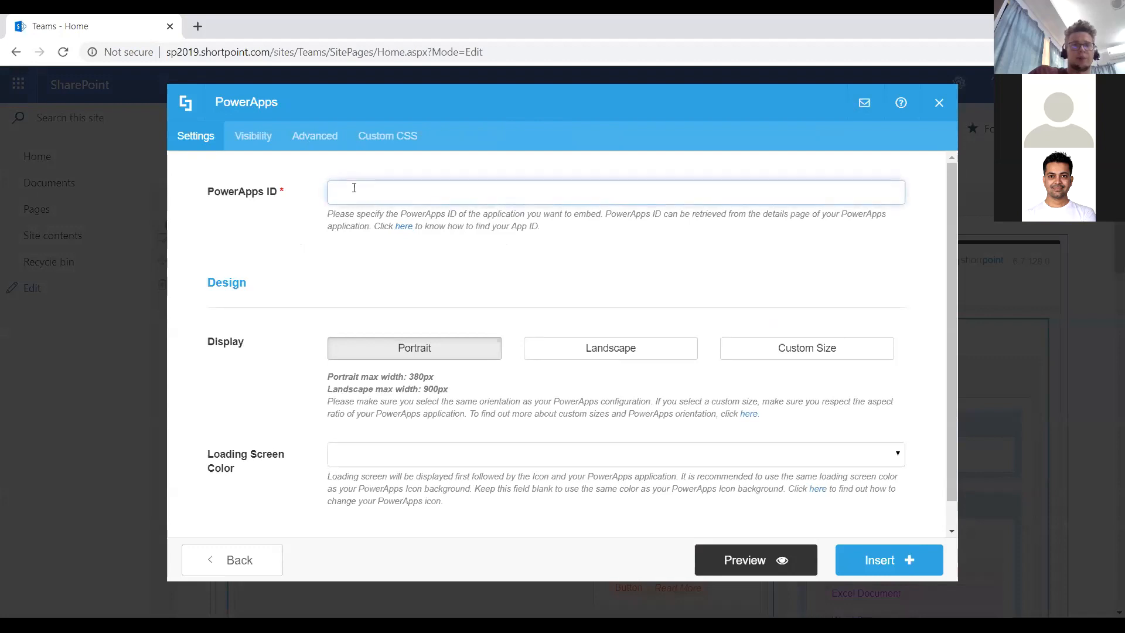
key("ctrl+v")
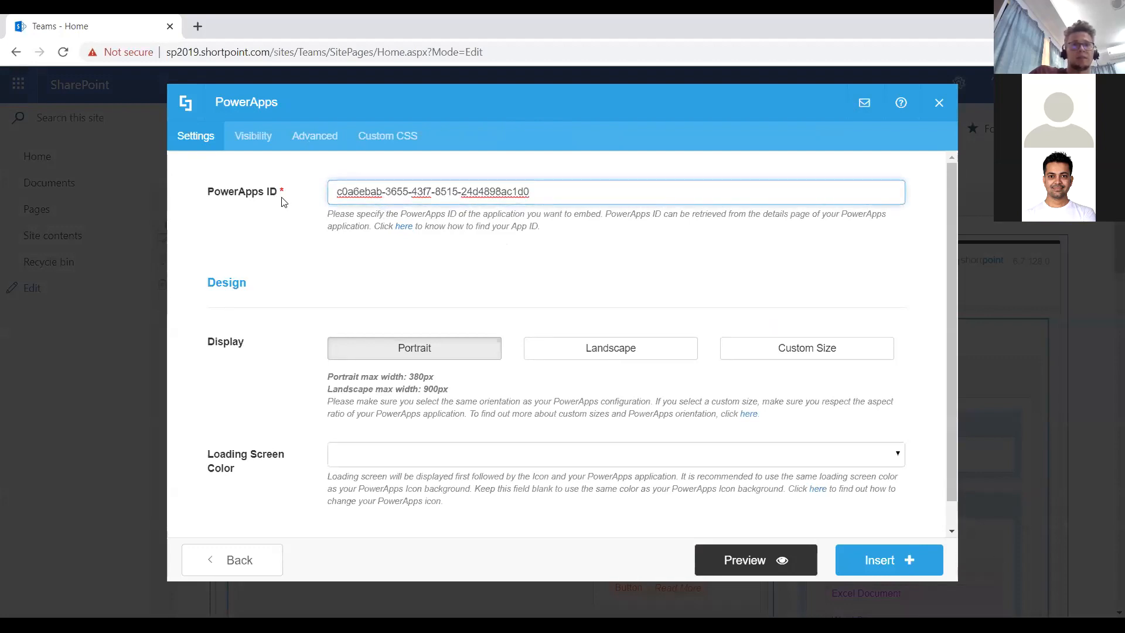
Step: Open the element's advanced Tenant ID for entry and copy the tenant ID from the Employees Form web link in Power Apps
left_click(320, 146)
left_click_drag(205, 195, 265, 193)
left_click(377, 196)
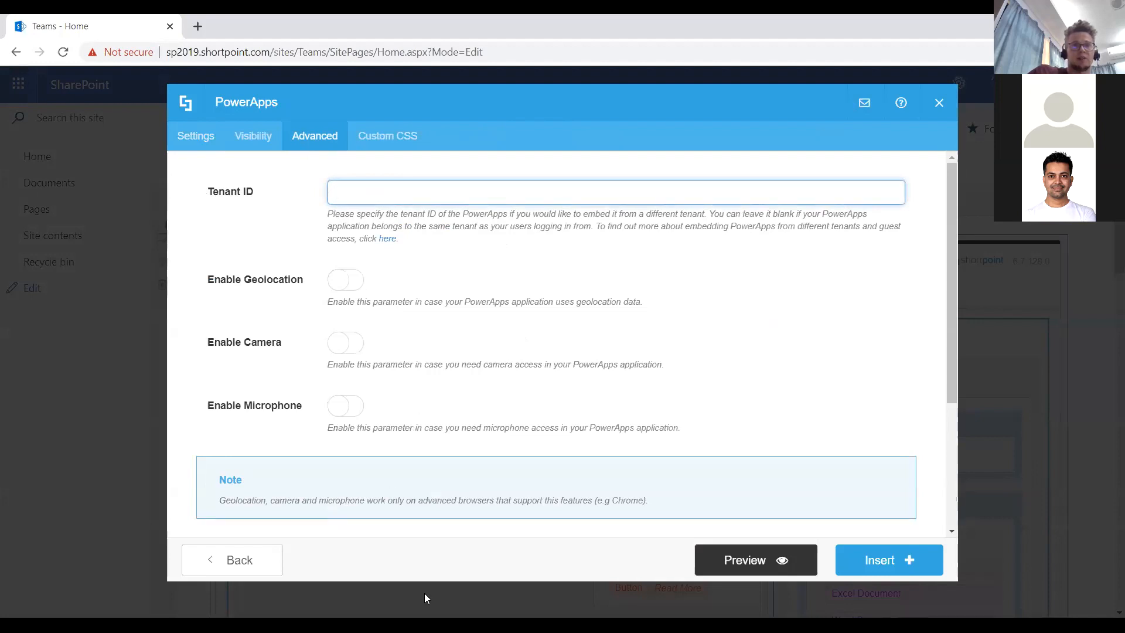
key("alt+Tab")
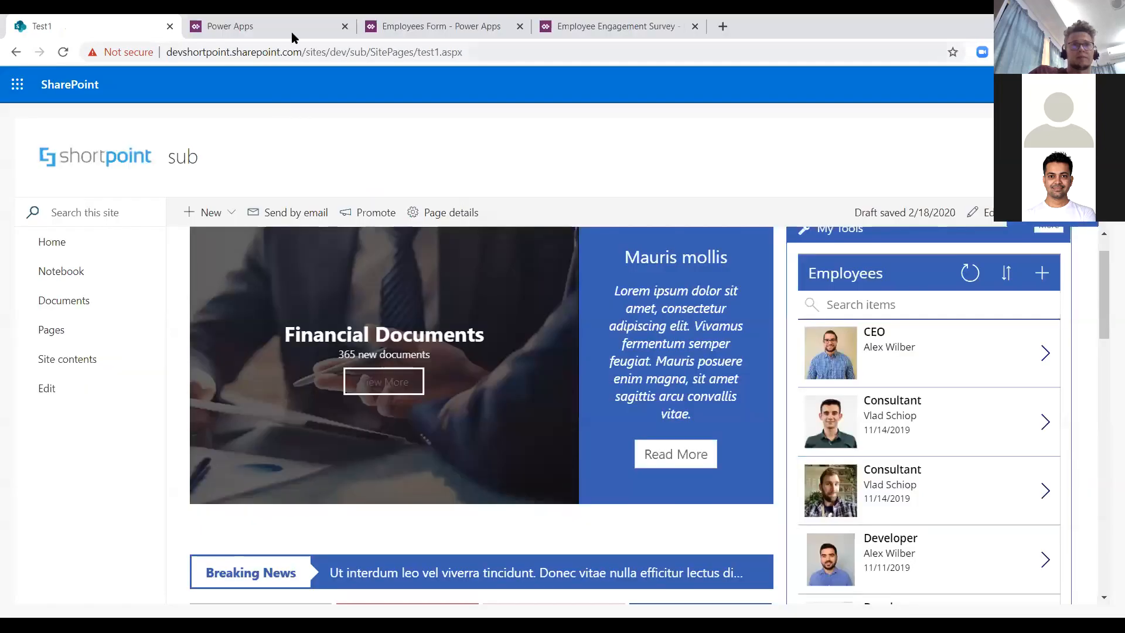
left_click(287, 28)
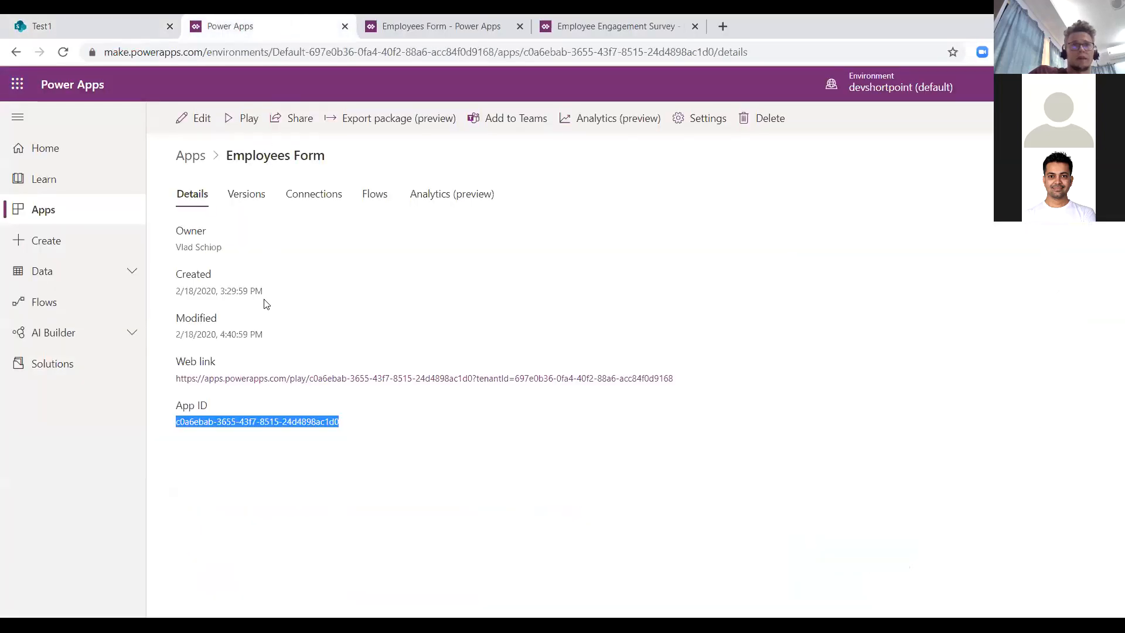
left_click_drag(687, 379, 517, 381)
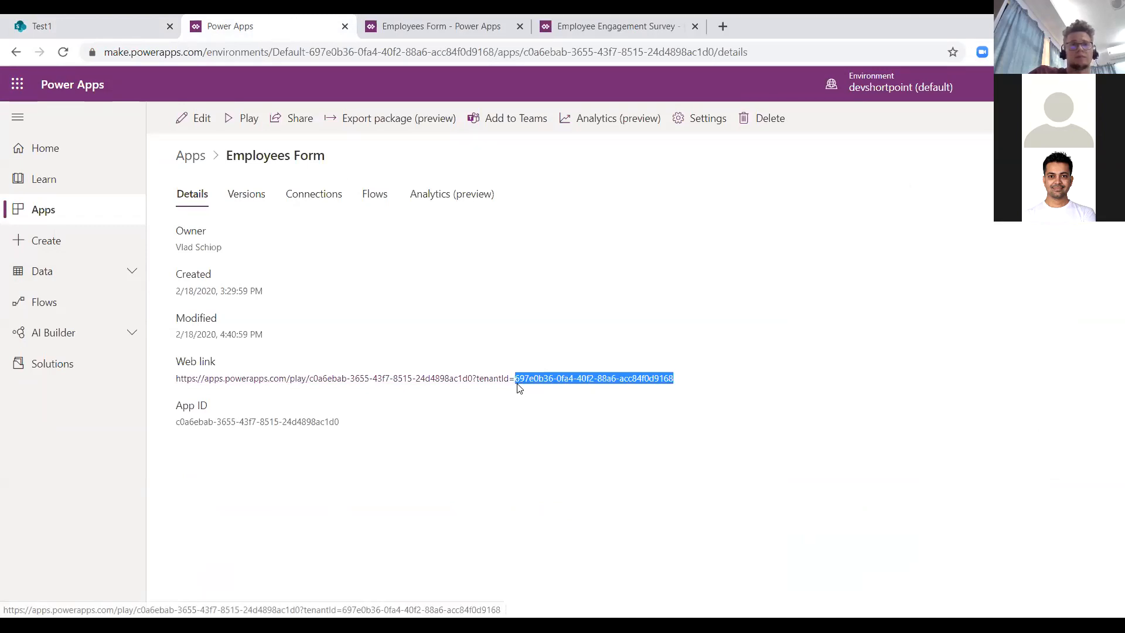
Step: Return to the Teams page, paste the copied value as the Tenant ID, and preview the PowerApps element
key("alt+Tab")
right_click(364, 191)
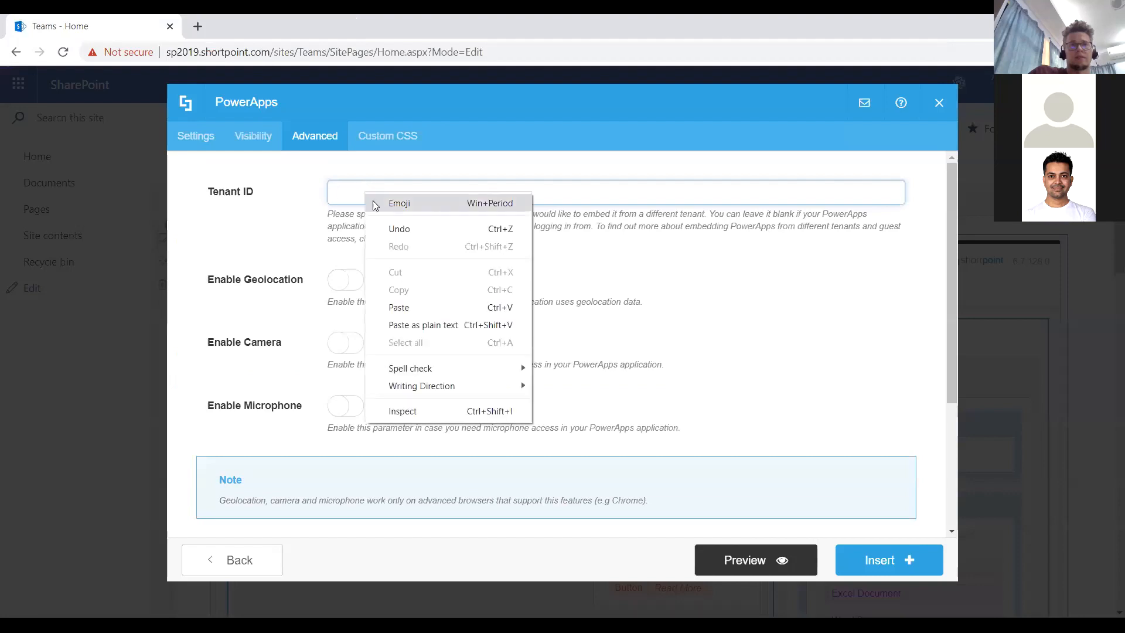
left_click(399, 307)
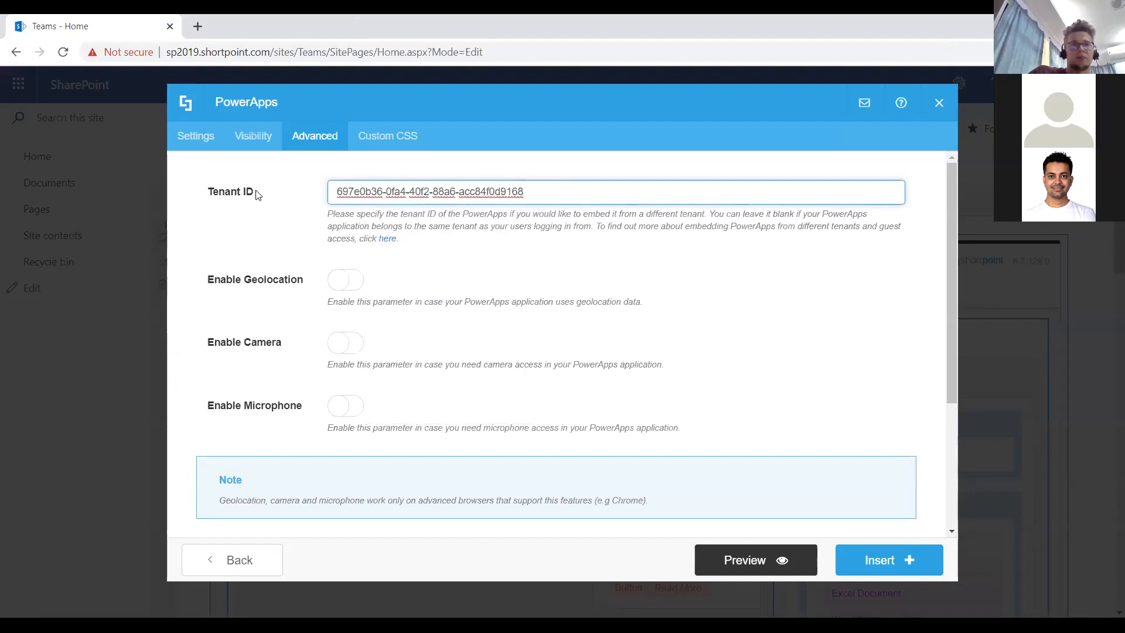
left_click(739, 561)
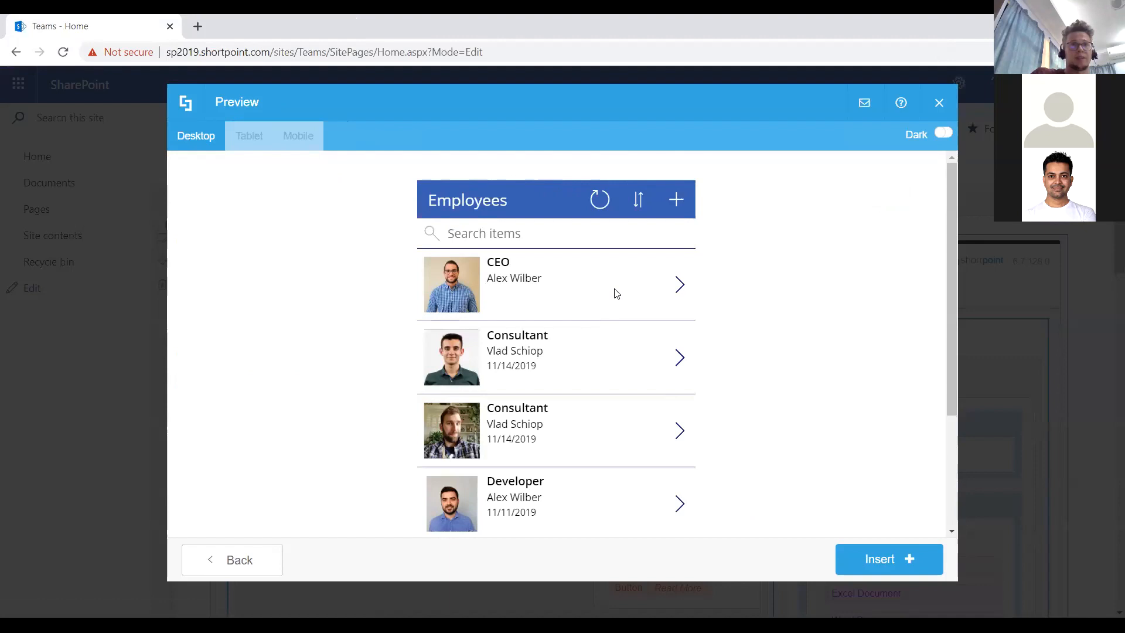
scroll(612, 323, "down", 1)
scroll(613, 326, "up", 1)
Step: Leave the preview and examine the advanced geolocation, camera, microphone, and Send Custom Parameters options
left_click(243, 559)
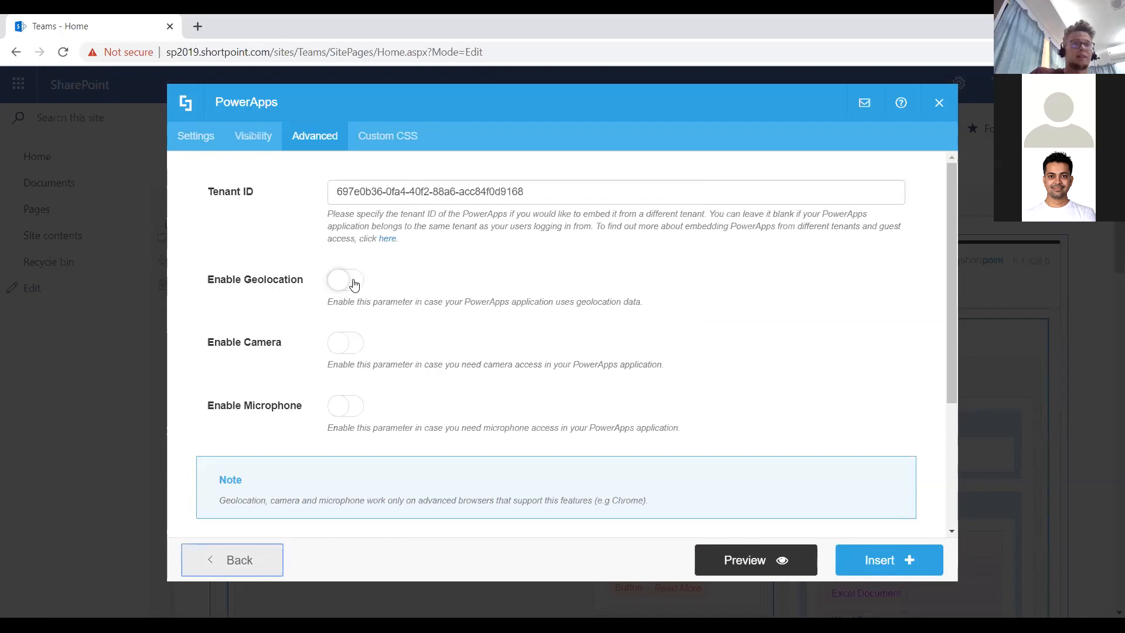
scroll(398, 314, "down", 3)
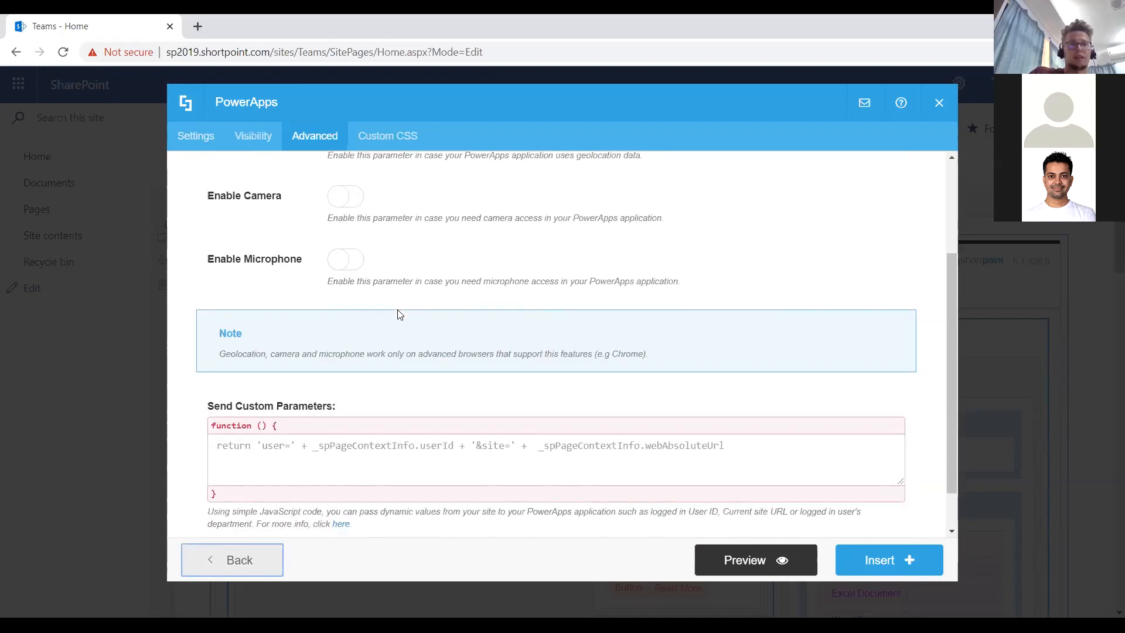
left_click(290, 397)
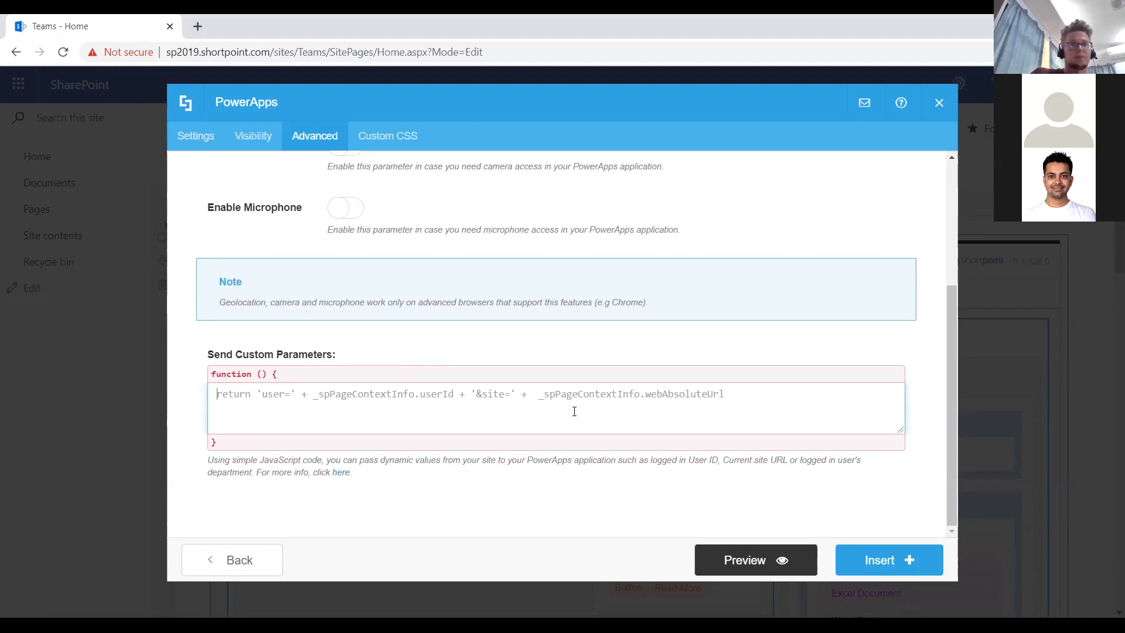
scroll(559, 427, "up", 1)
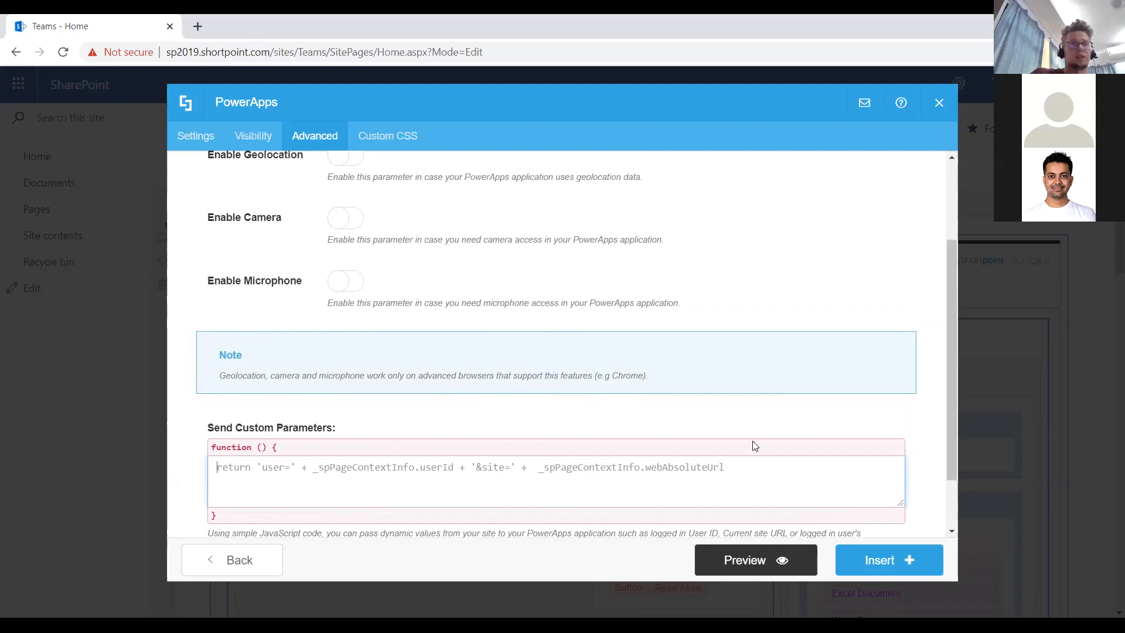
scroll(697, 431, "up", 2)
scroll(703, 448, "down", 4)
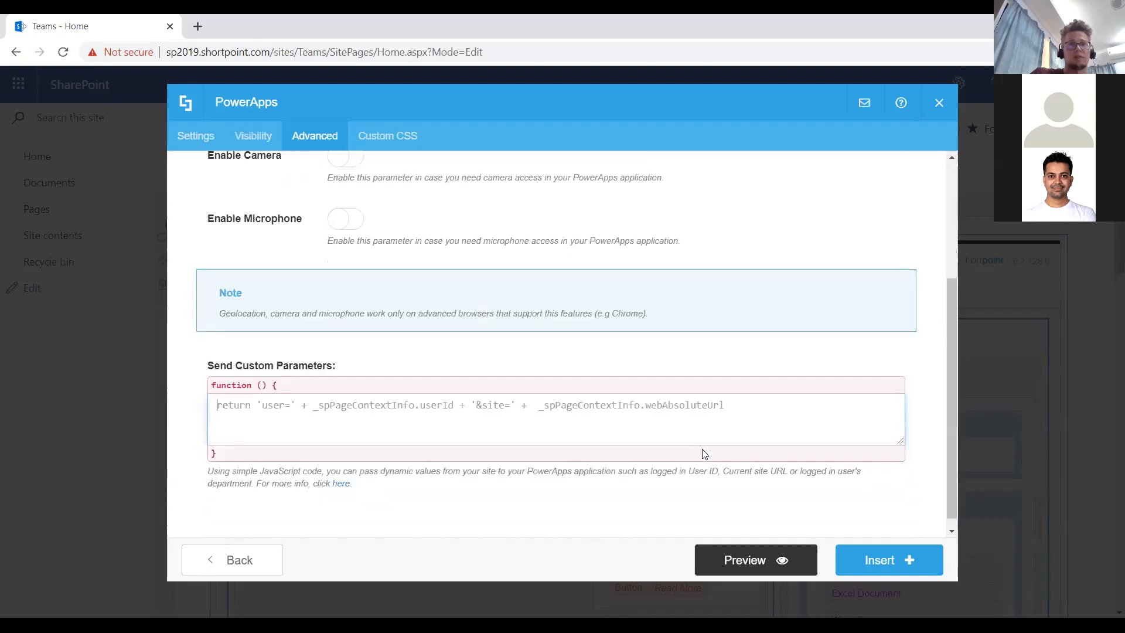
Step: Insert the PowerApps element into the My Tools panel and save and close the Teams home page
left_click(874, 561)
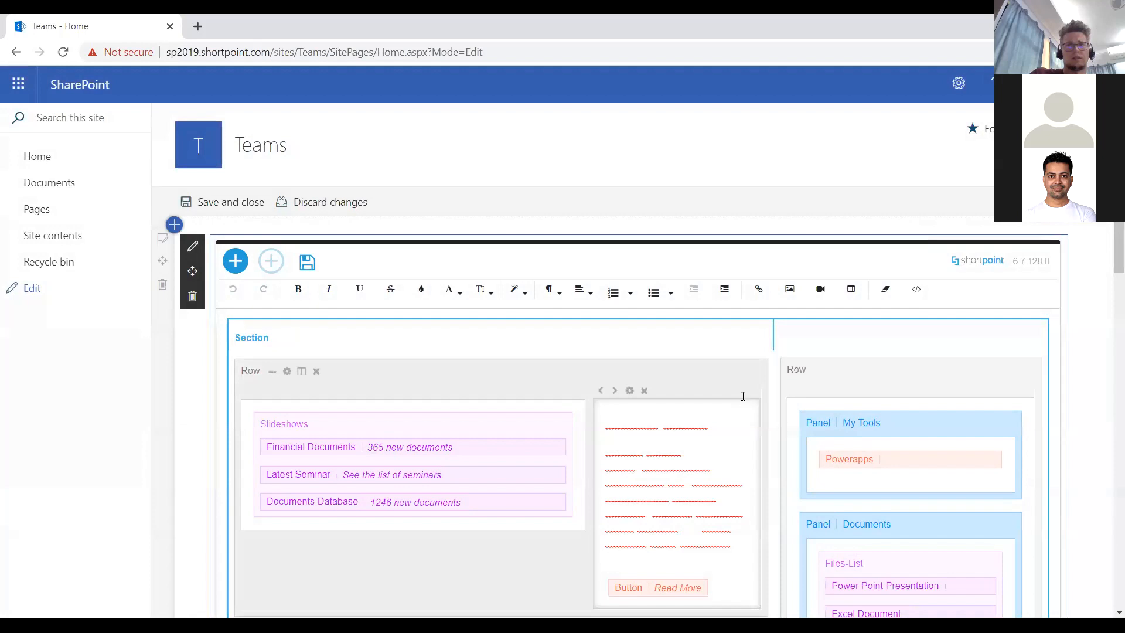
scroll(740, 395, "down", 1)
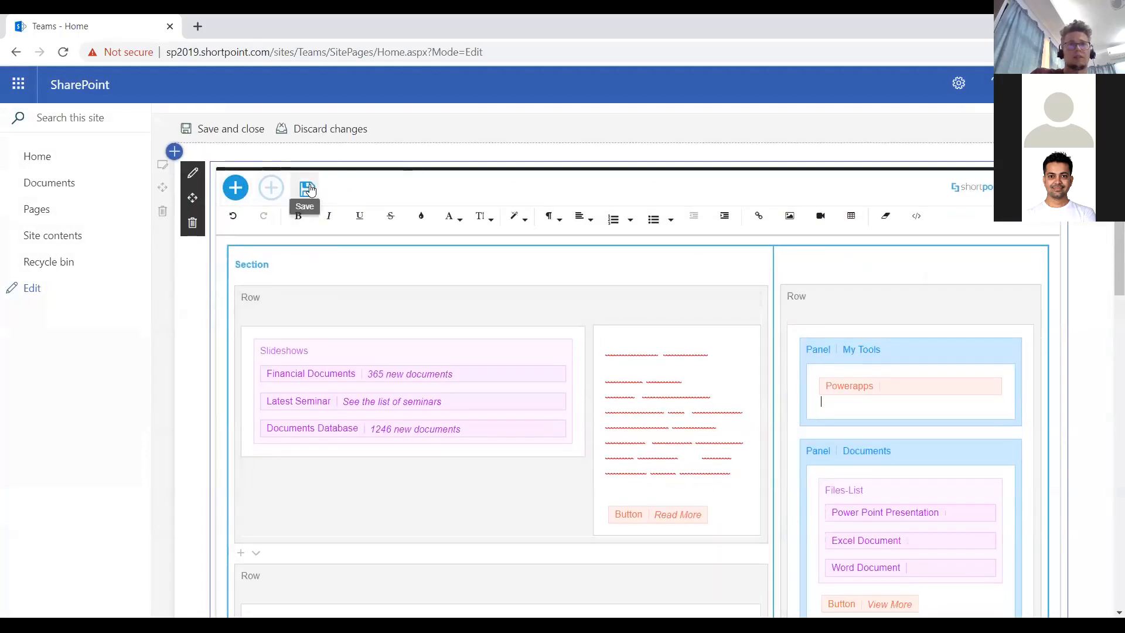
scroll(238, 189, "up", 1)
left_click(213, 202)
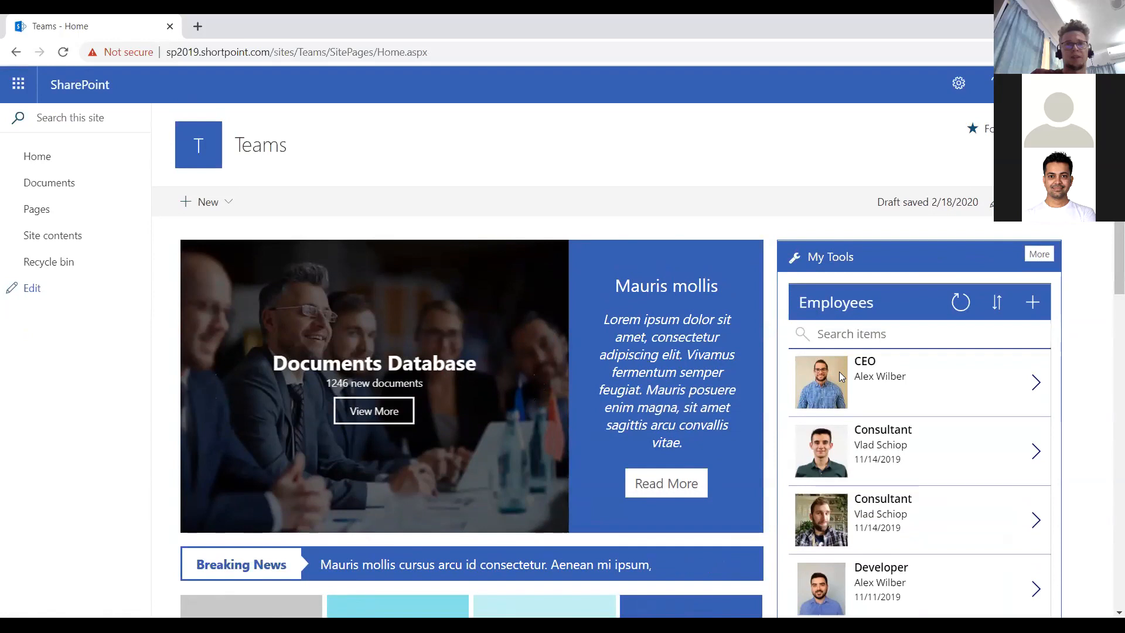
Step: Check the page address and embedded Employees app on the Teams home page, then switch to the Roadmap presentation slide
left_click(165, 53)
scroll(518, 394, "down", 1)
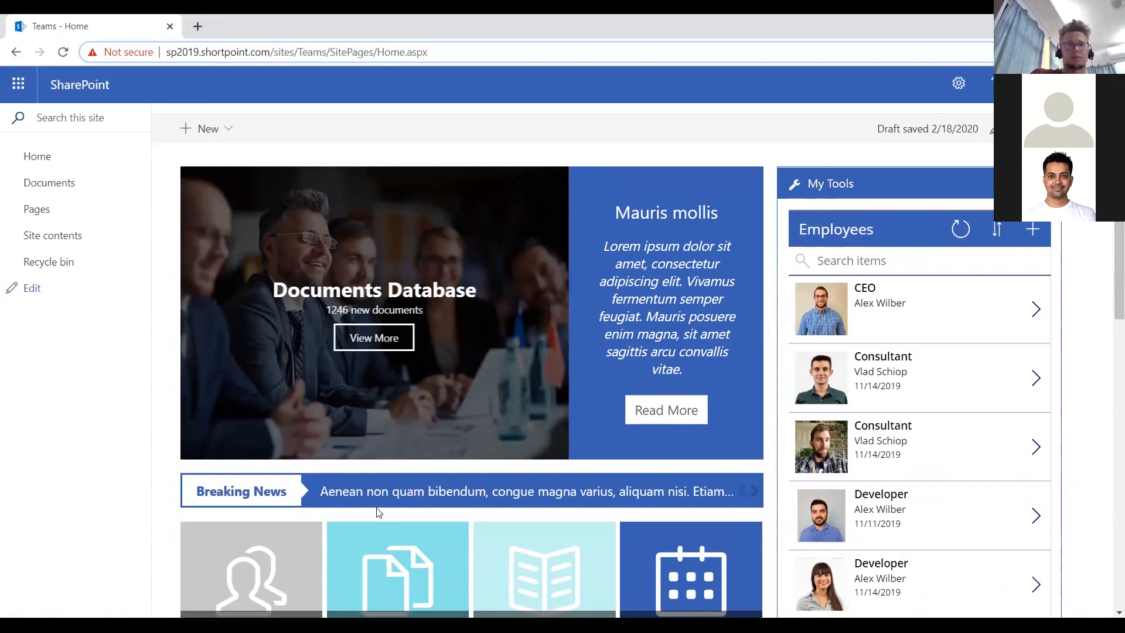
key("alt+Tab")
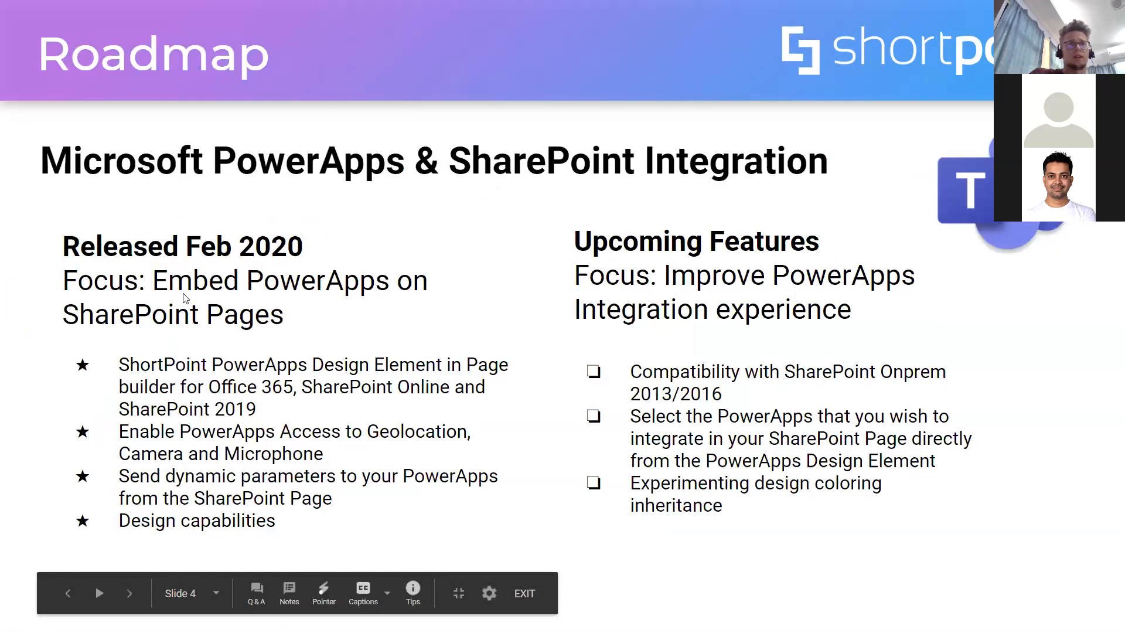